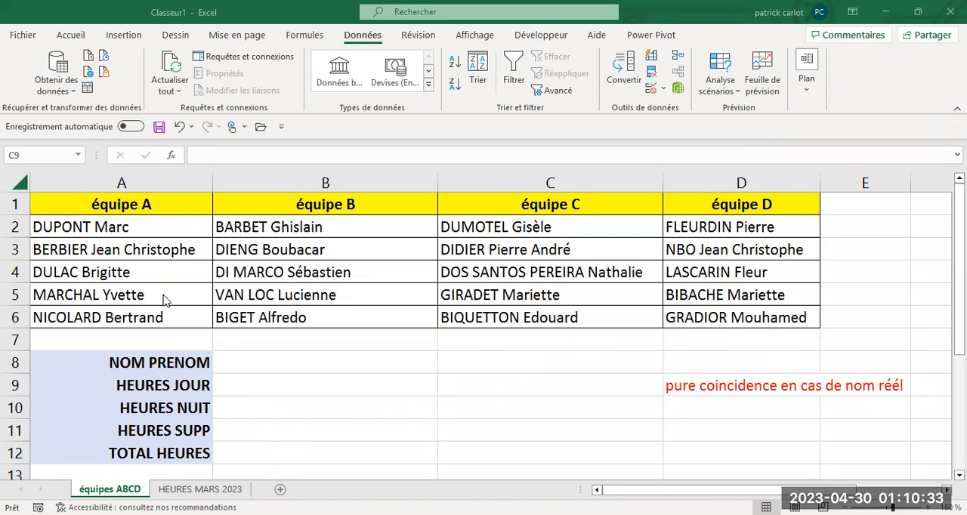
- Examine the employee list and the day, night and overtime hours columns on the HEURES MARS 2023 sheet
left_click(200, 489)
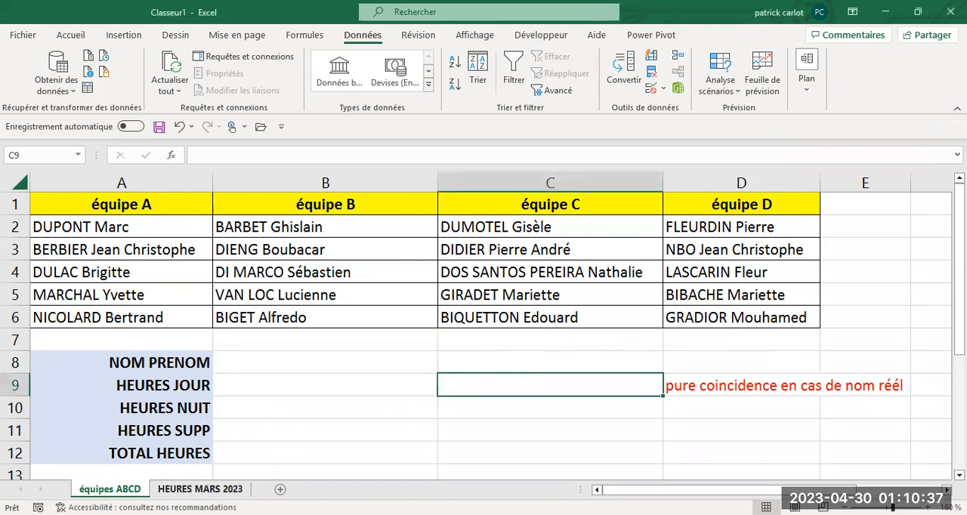
left_click(190, 490)
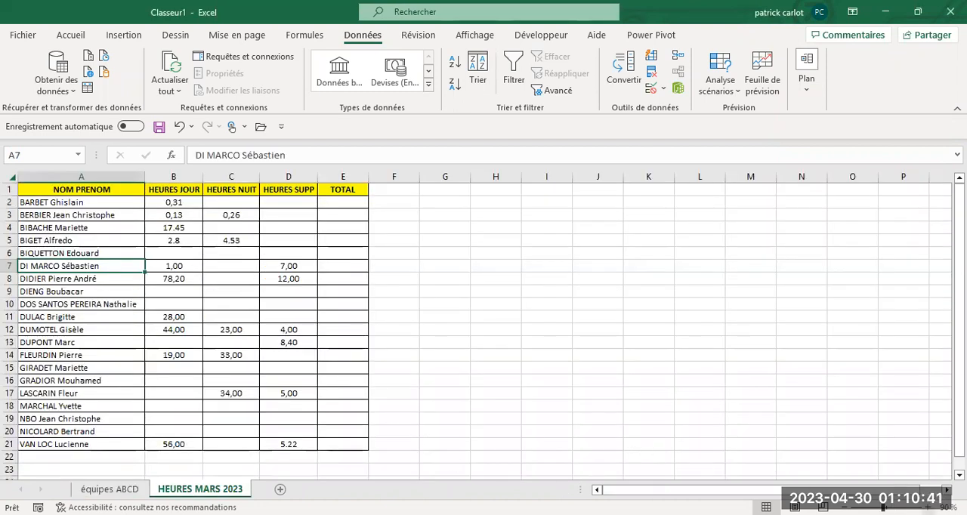
left_click(927, 508)
left_click(928, 508)
left_click(928, 508)
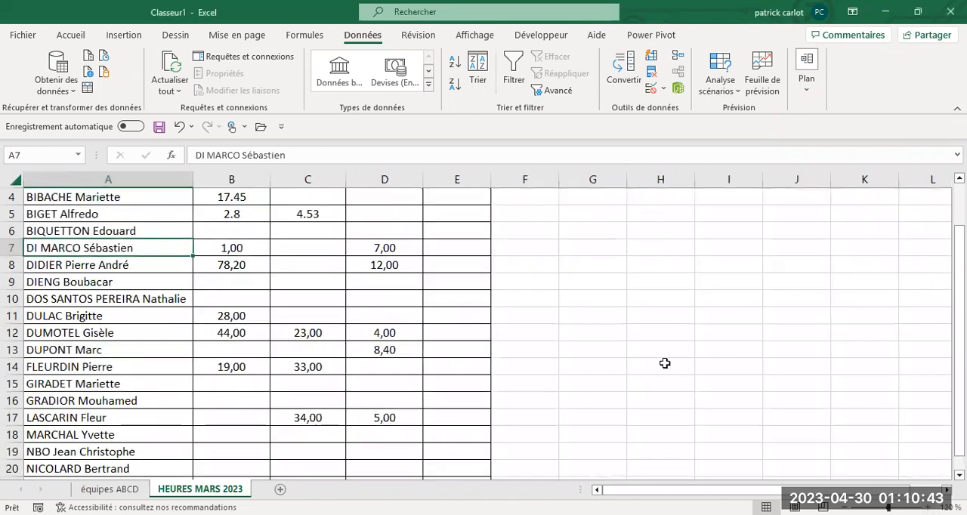
scroll(626, 373, "down", 3)
scroll(622, 375, "up", 4)
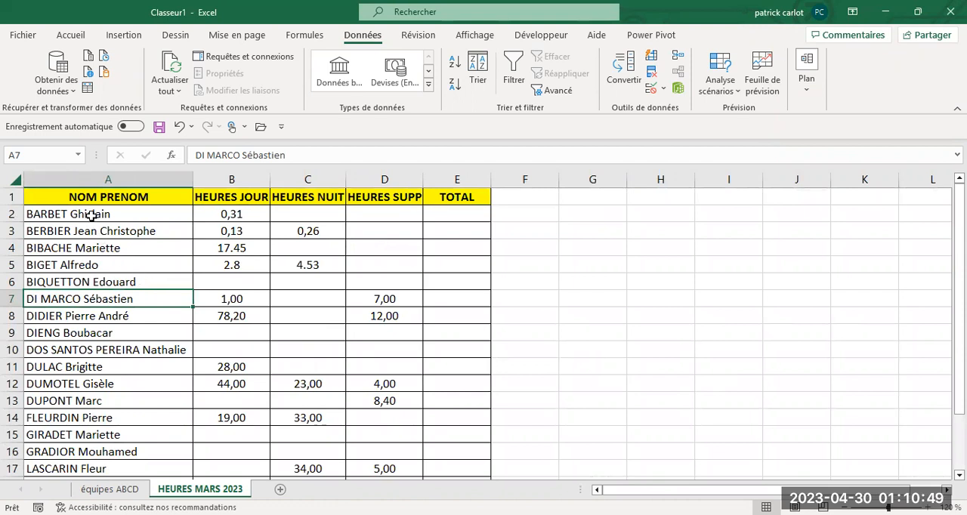
scroll(85, 234, "down", 3)
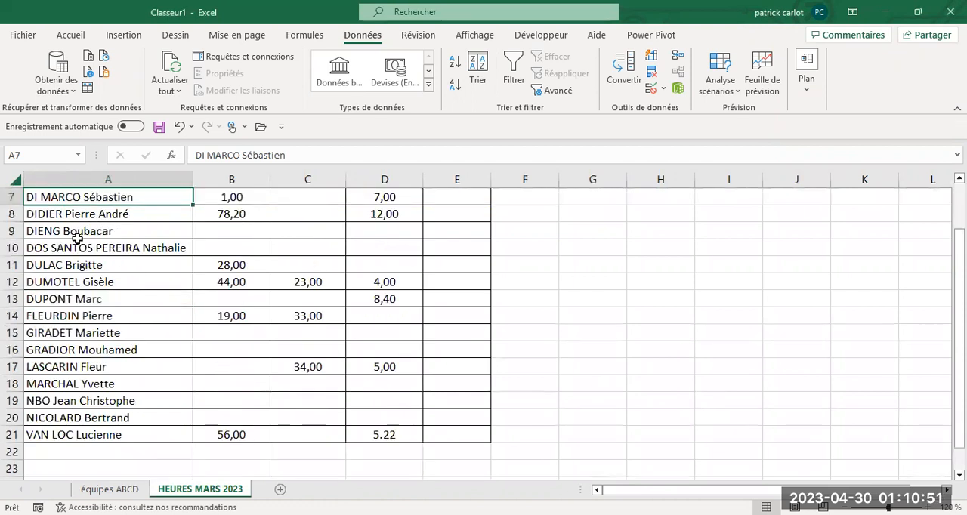
scroll(82, 249, "up", 3)
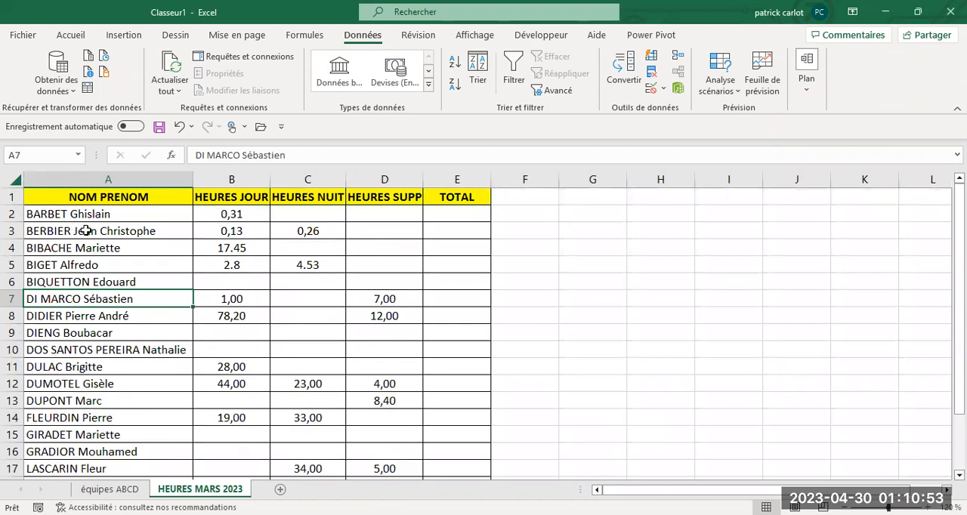
left_click(87, 216)
scroll(93, 246, "down", 3)
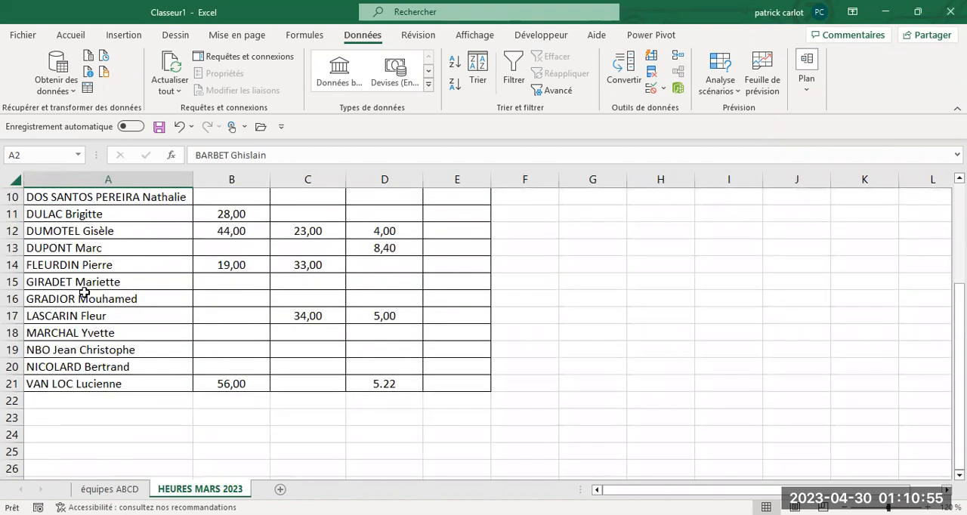
scroll(179, 366, "up", 3)
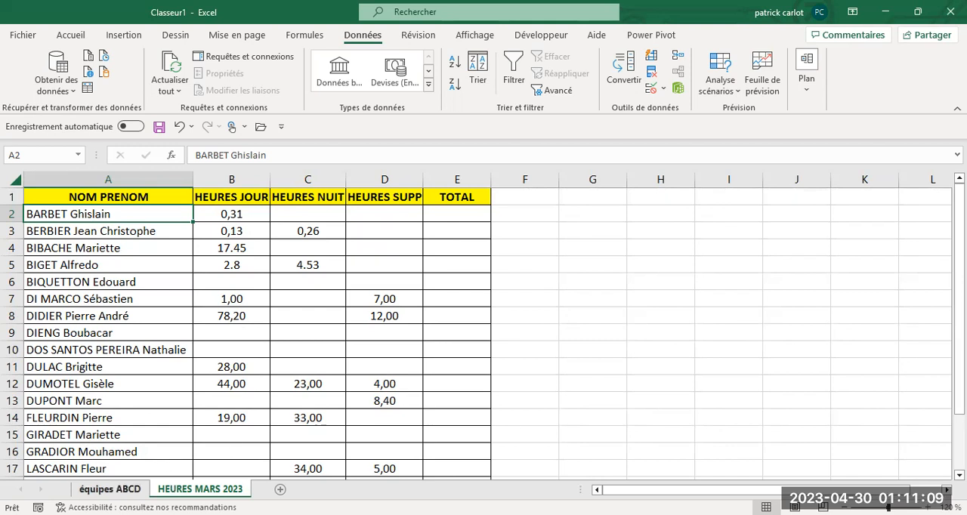
- Fill cell B8, beside the NOM PRENOM label on the équipes ABCD sheet, with a light blue theme colour
left_click(109, 488)
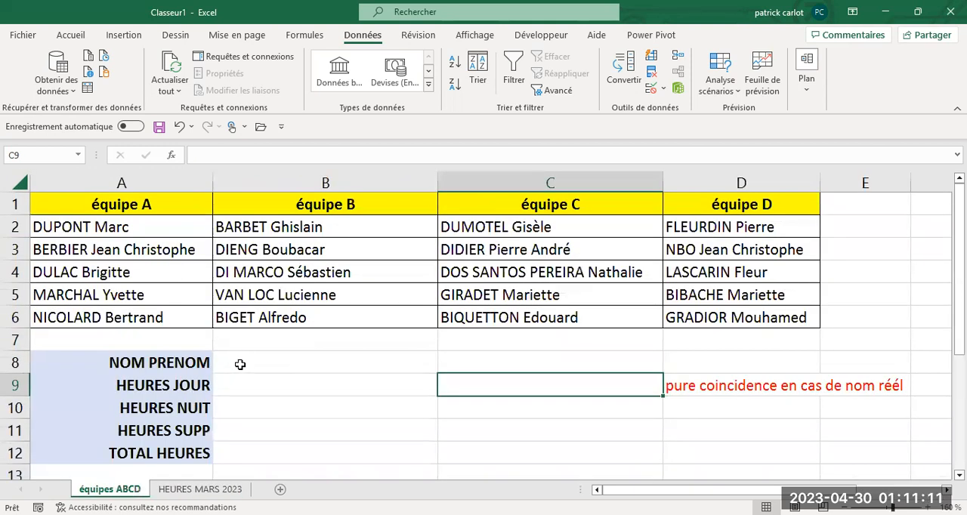
left_click(483, 404)
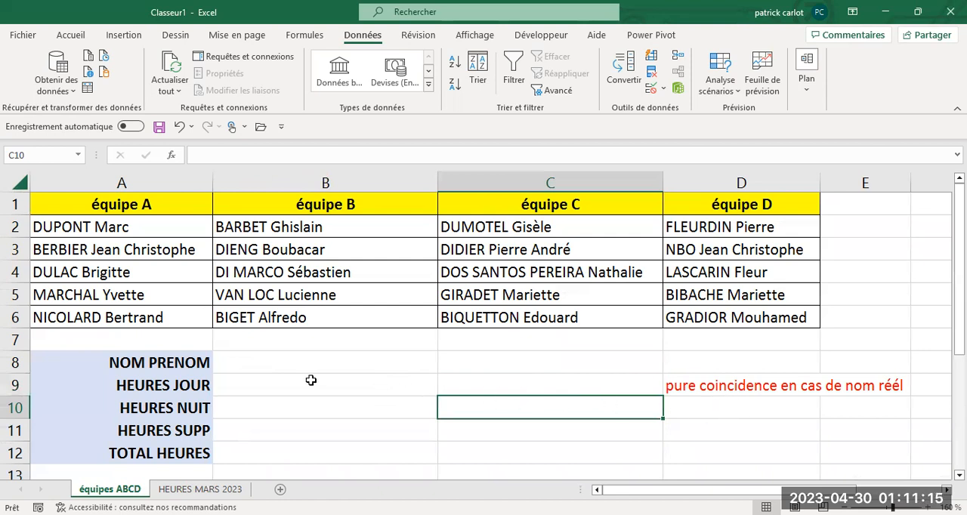
left_click(231, 363)
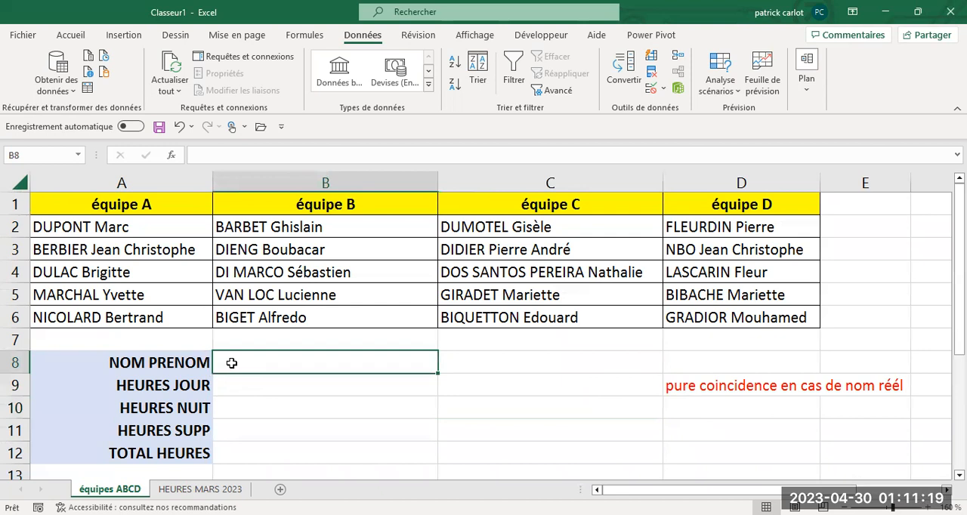
left_click(71, 35)
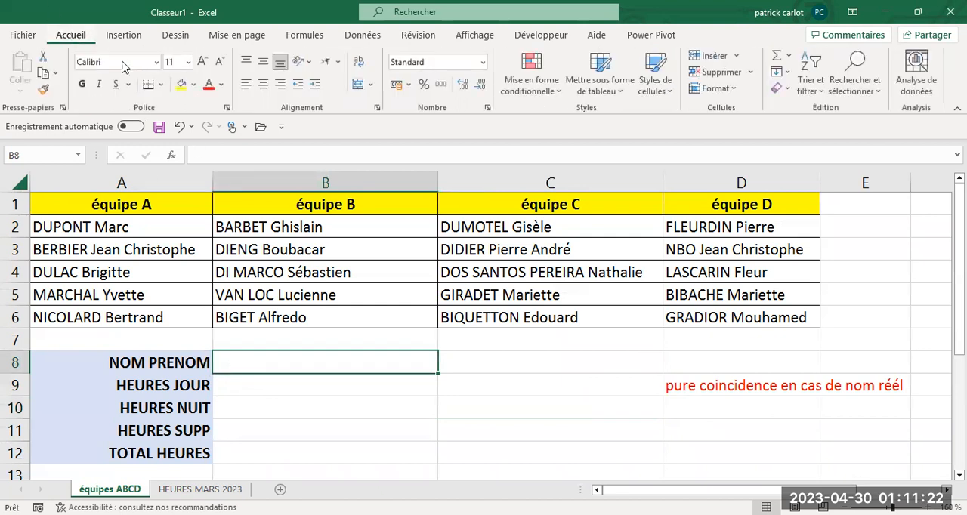
left_click(194, 85)
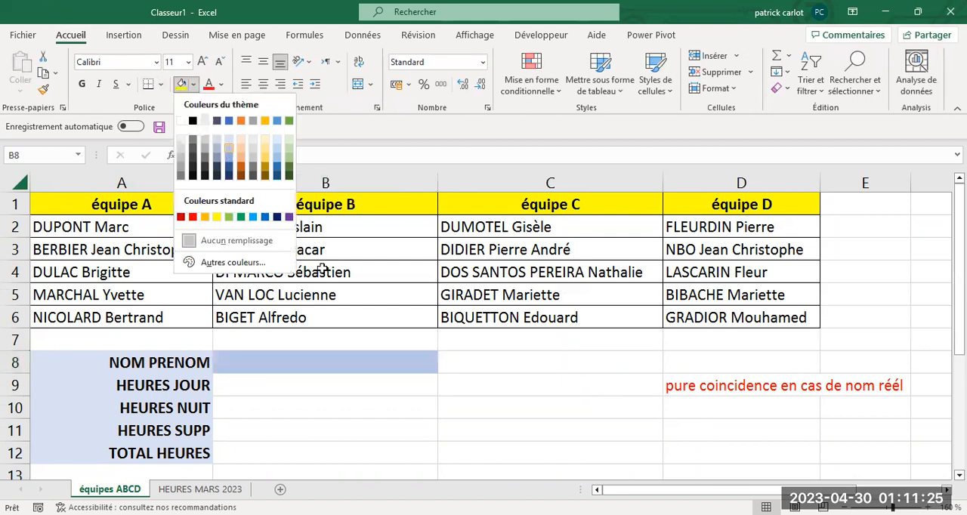
left_click(326, 412)
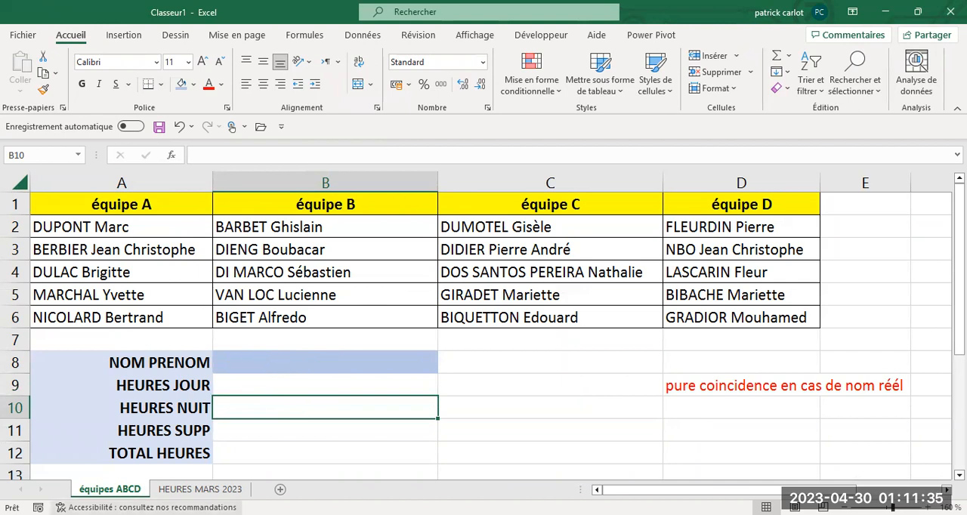
left_click(201, 490)
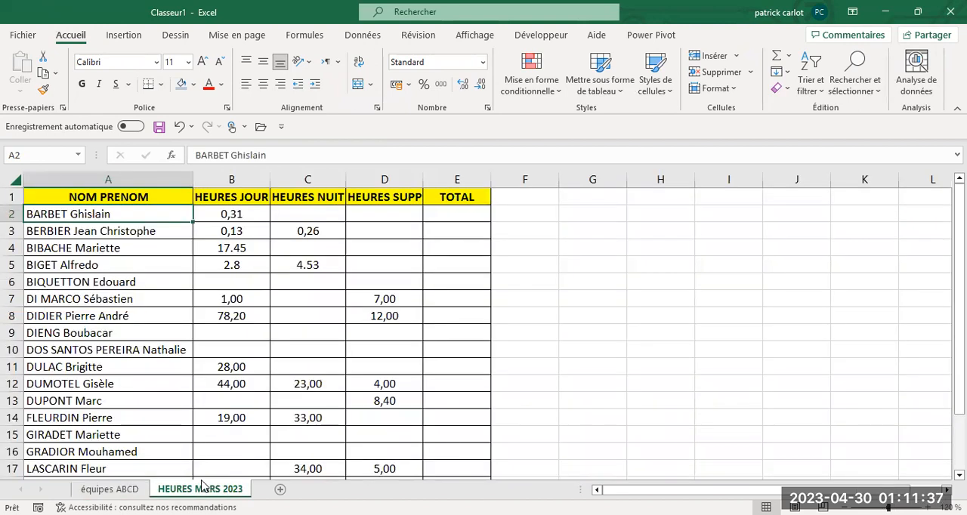
left_click(110, 489)
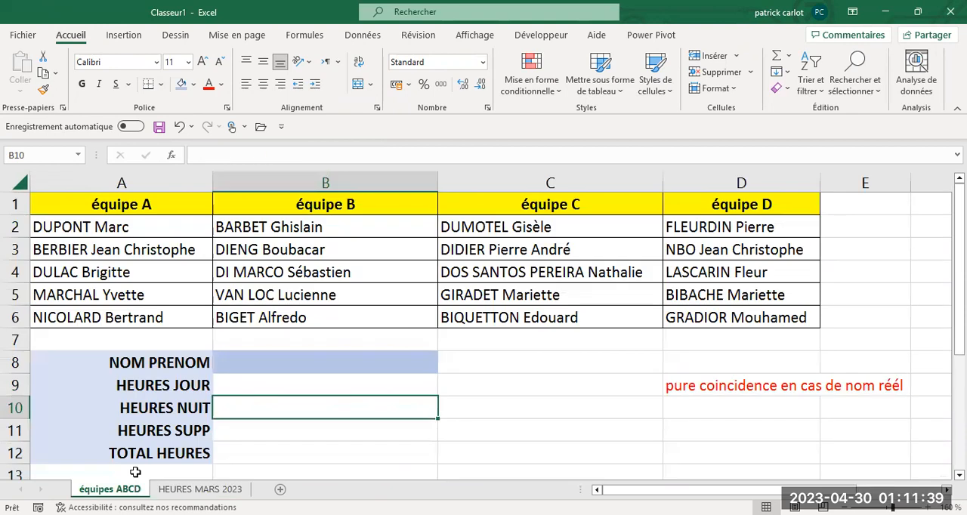
left_click(237, 386)
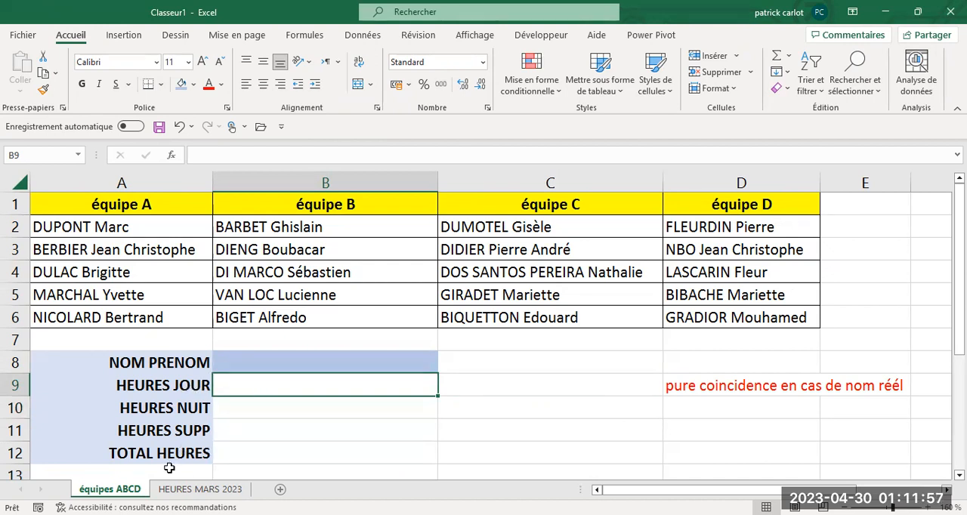
- Start a data validation rule for cell B8 that allows values of the type Liste
left_click(250, 362)
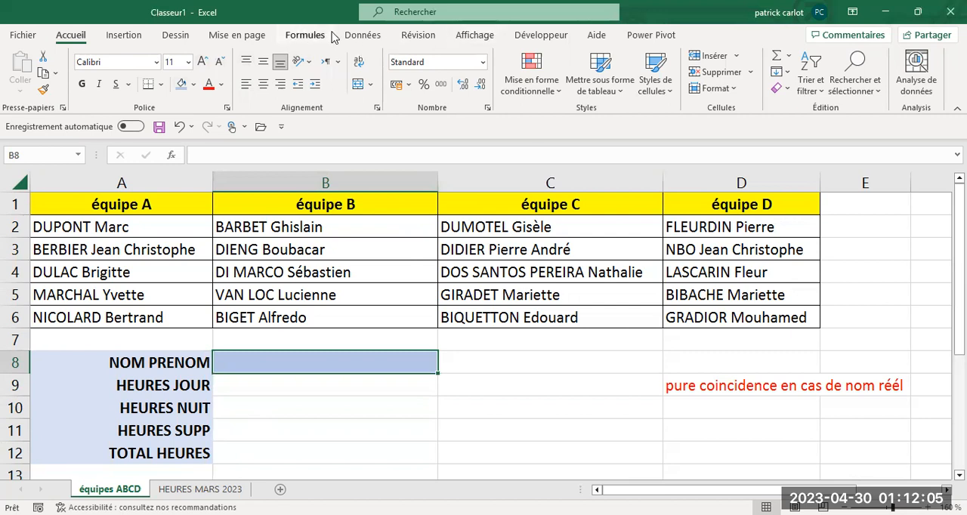
left_click(361, 35)
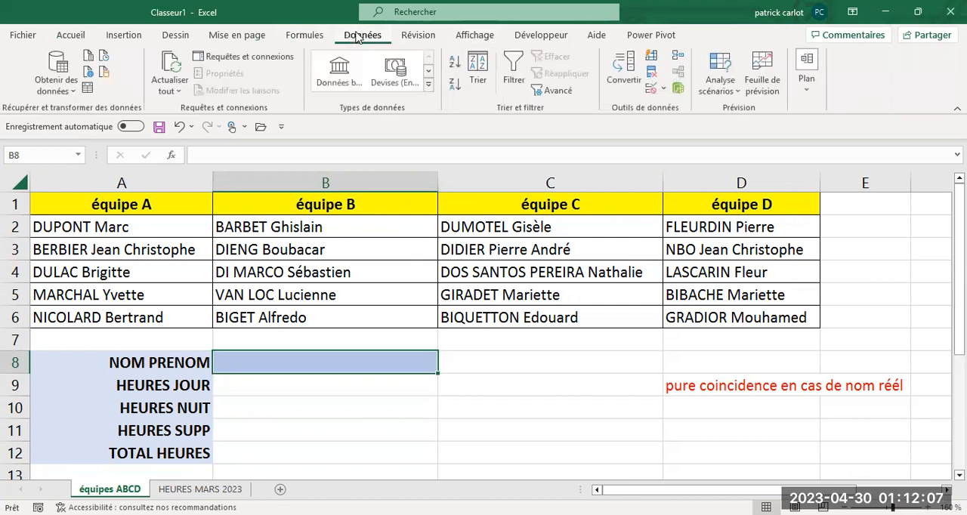
left_click(662, 90)
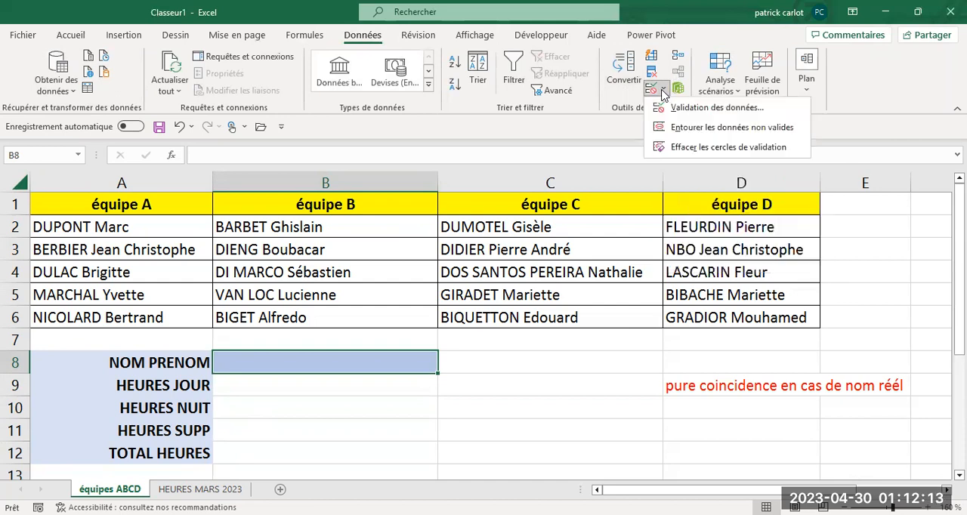
left_click(679, 108)
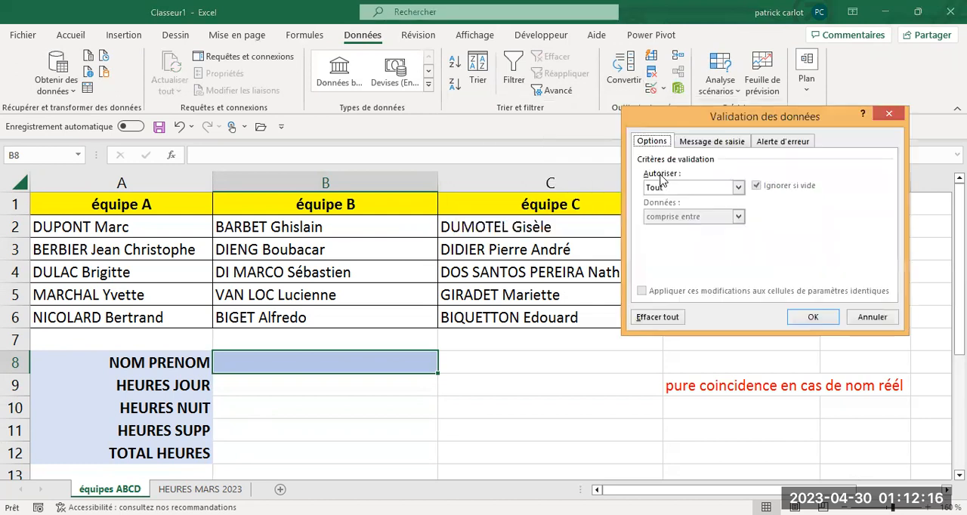
left_click(738, 189)
left_click(656, 226)
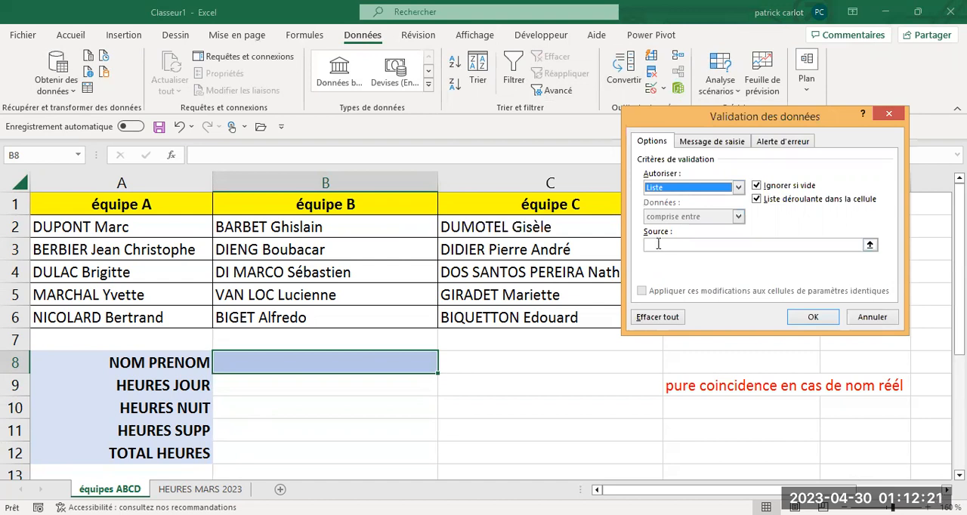
- Set the validation list's source to the names in A2:A21 of the HEURES MARS 2023 sheet and apply the rule
left_click(658, 244)
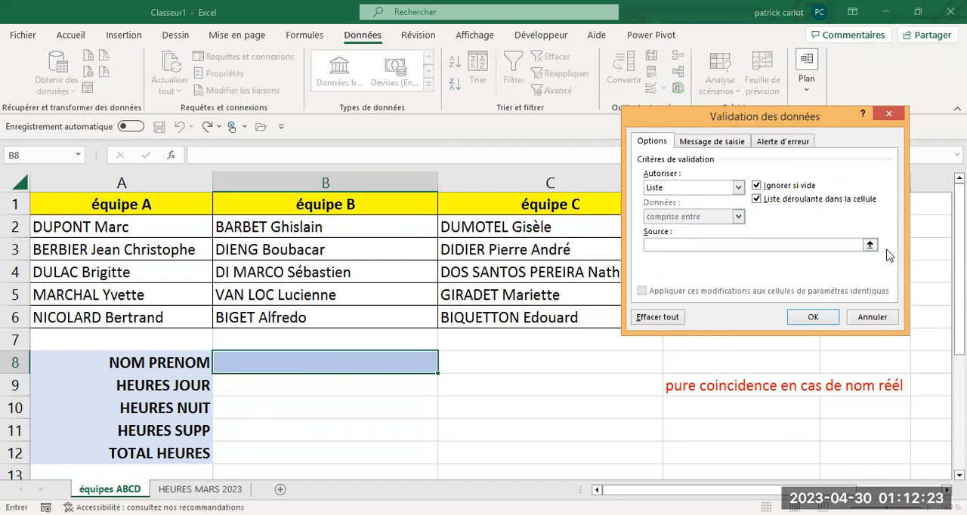
left_click(869, 244)
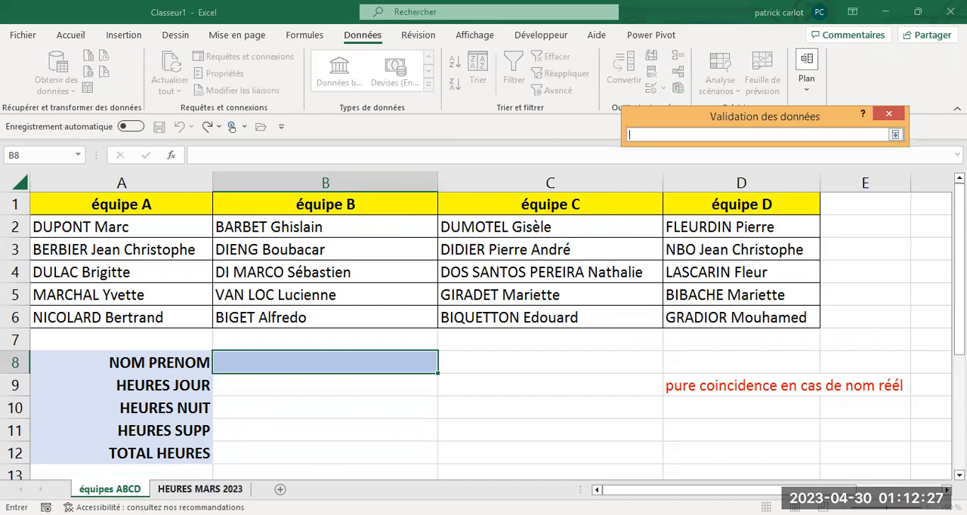
left_click(200, 488)
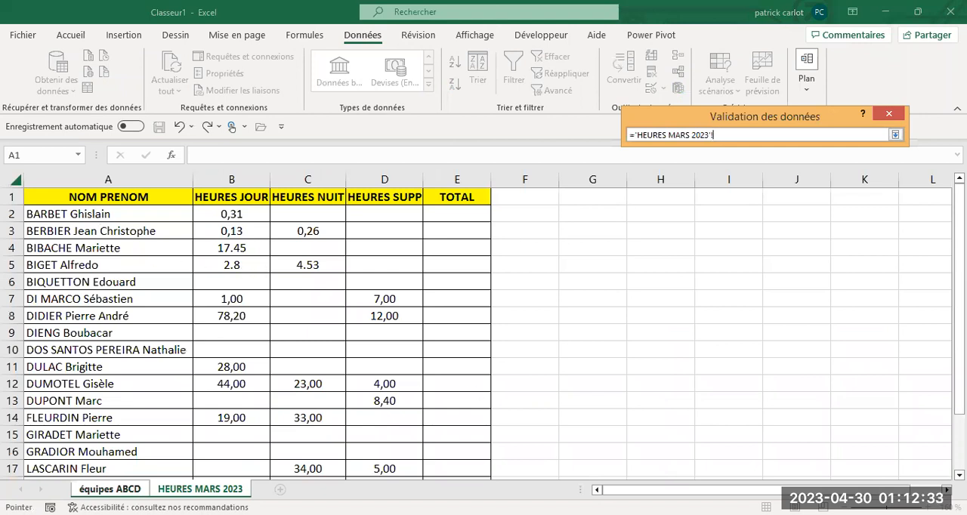
left_click_drag(127, 217, 103, 318)
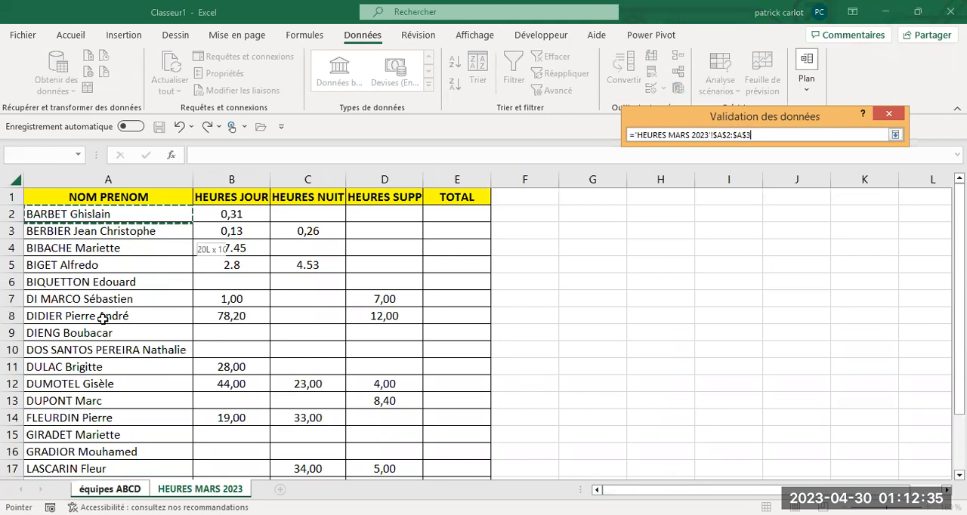
left_click_drag(72, 478, 71, 449)
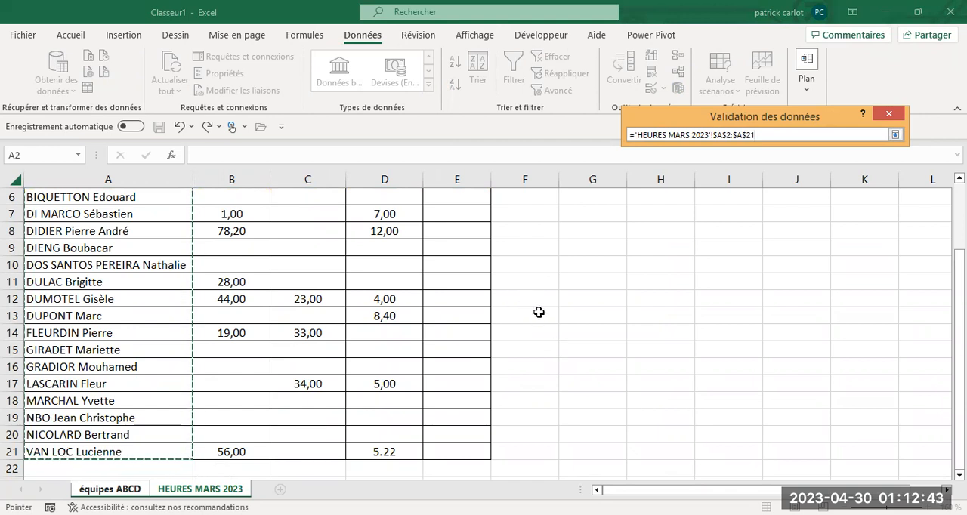
key("Return")
left_click(807, 318)
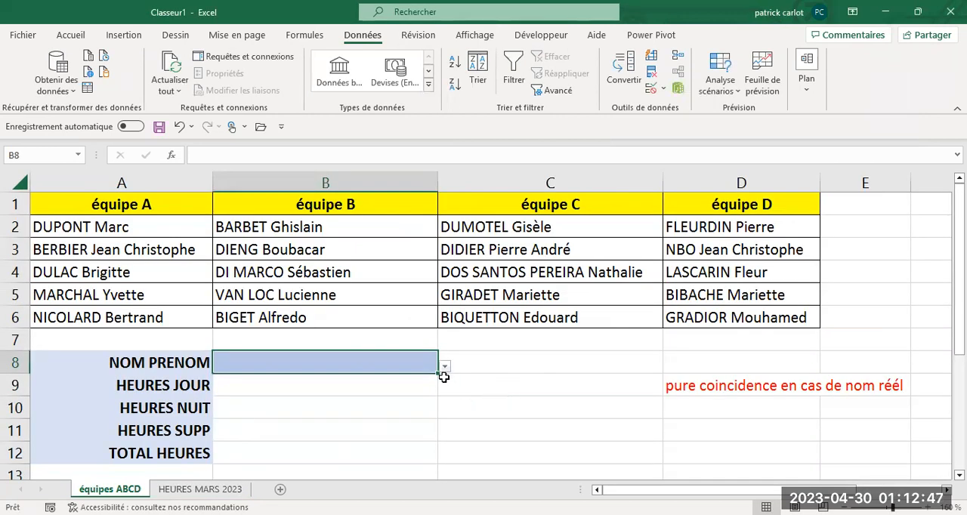
- Test the drop-down list in B8 by choosing the employee listed in A3, and finally the one listed in B3
left_click(446, 368)
left_click(338, 405)
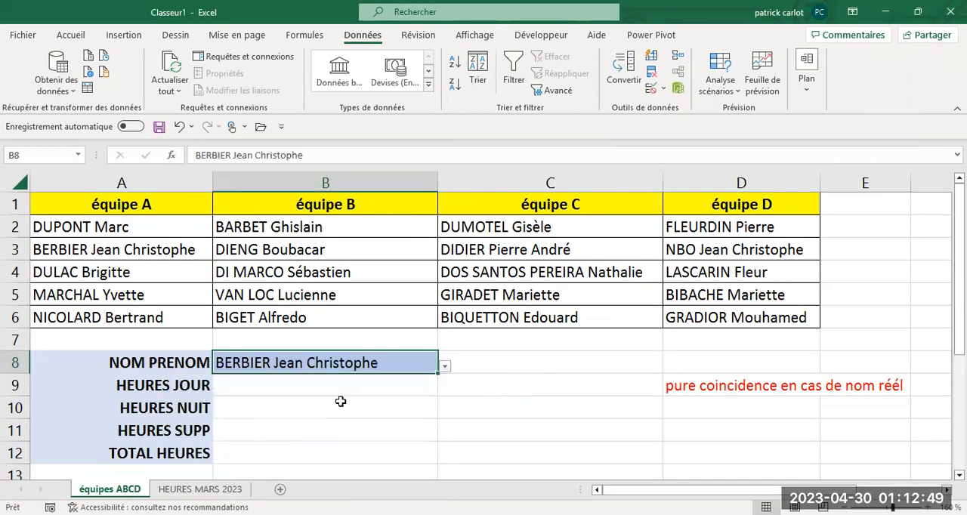
left_click(445, 368)
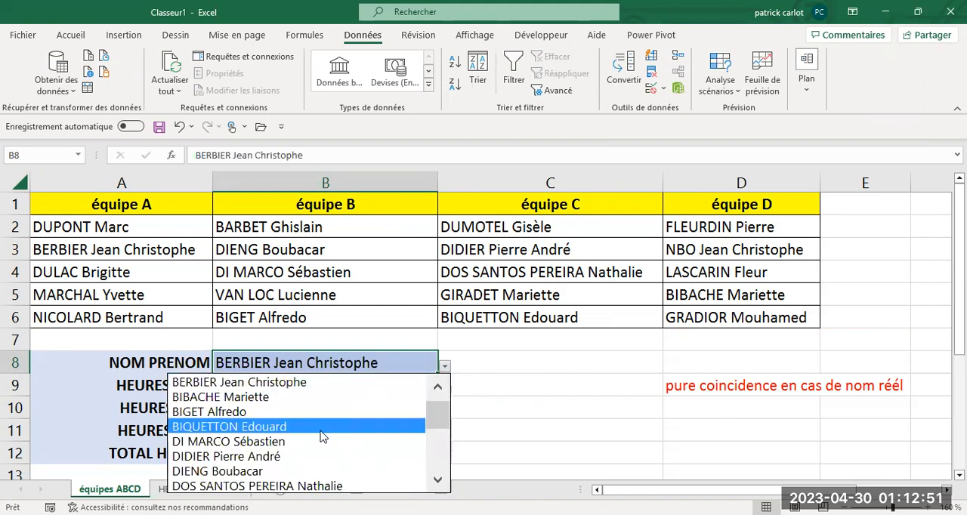
left_click(299, 473)
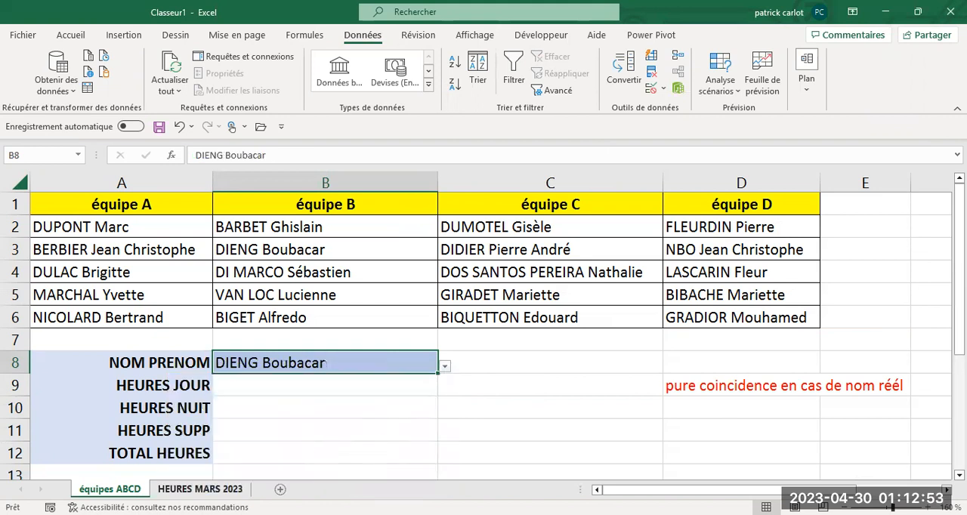
- Review the whole hours table on the HEURES MARS 2023 sheet and return to the équipes ABCD sheet
left_click(198, 489)
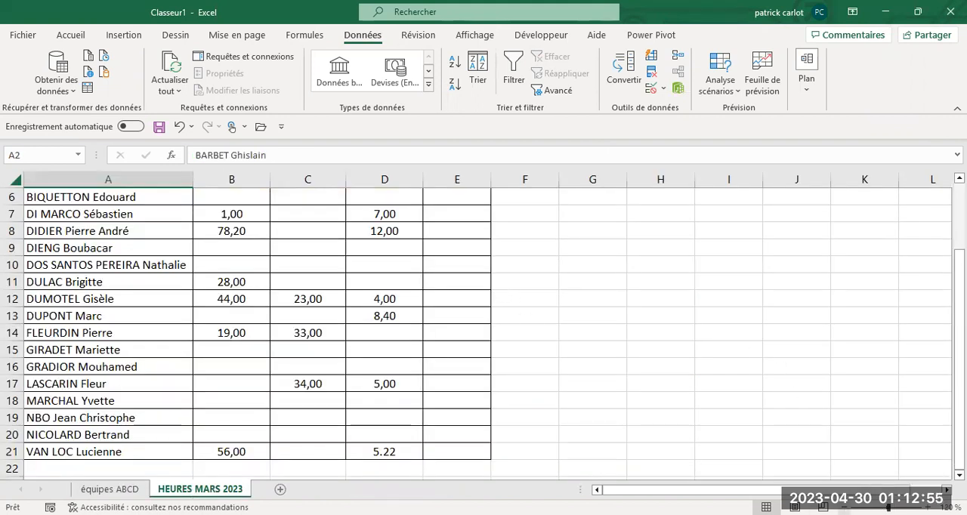
left_click(844, 507)
left_click(844, 508)
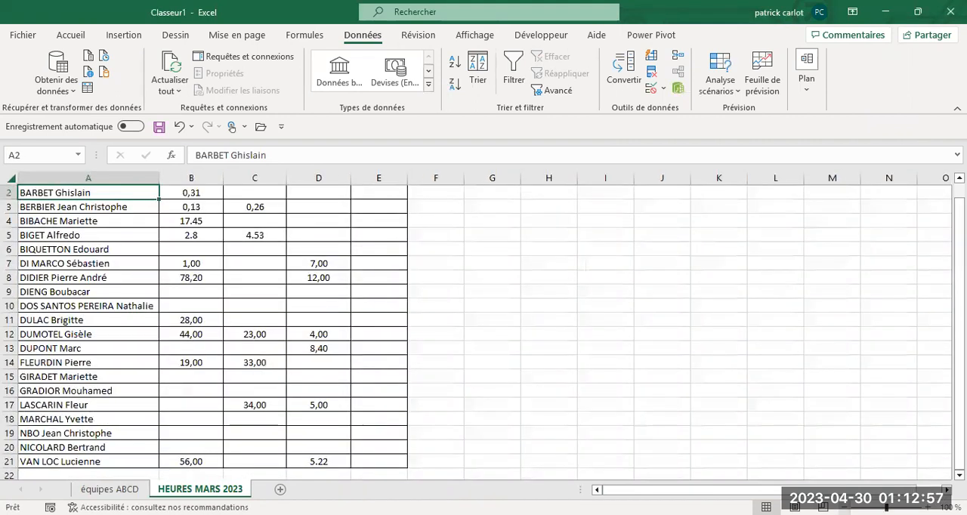
left_click(844, 508)
scroll(662, 371, "up", 1)
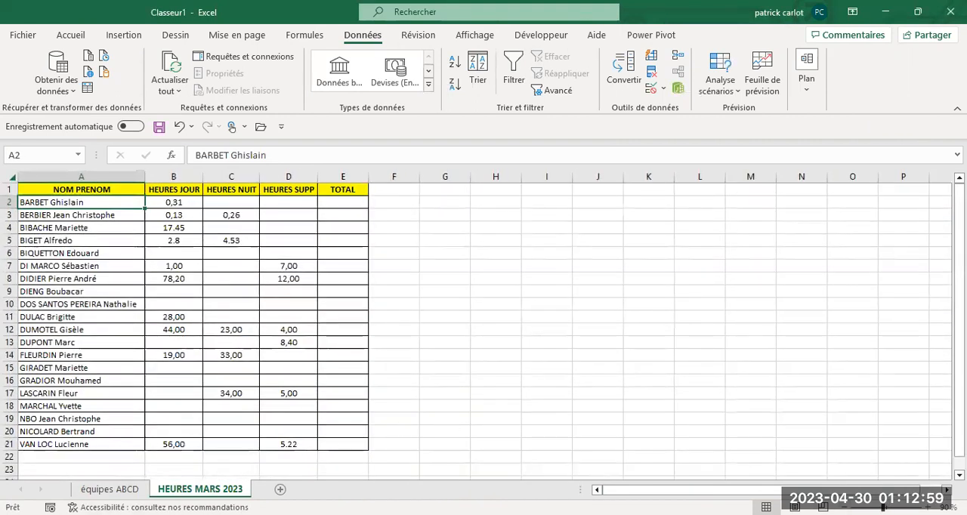
left_click(109, 489)
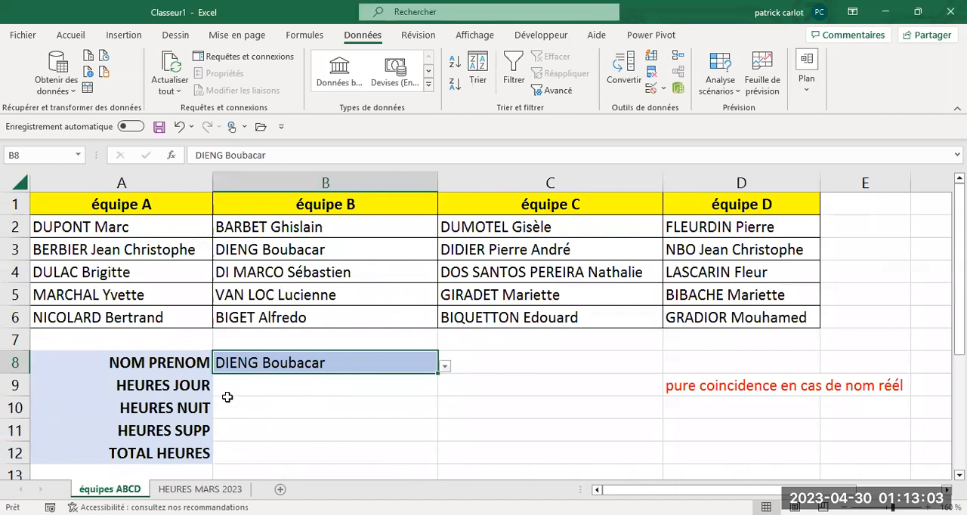
- Begin a RECHERCHEX formula in the HEURES JOUR cell B9, with B8 as the lookup value
left_click(278, 391)
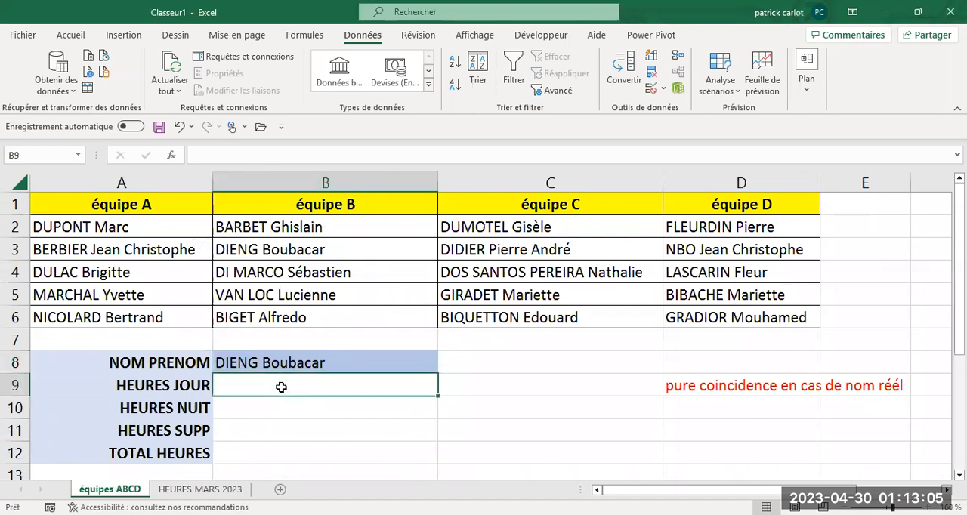
left_click(188, 156)
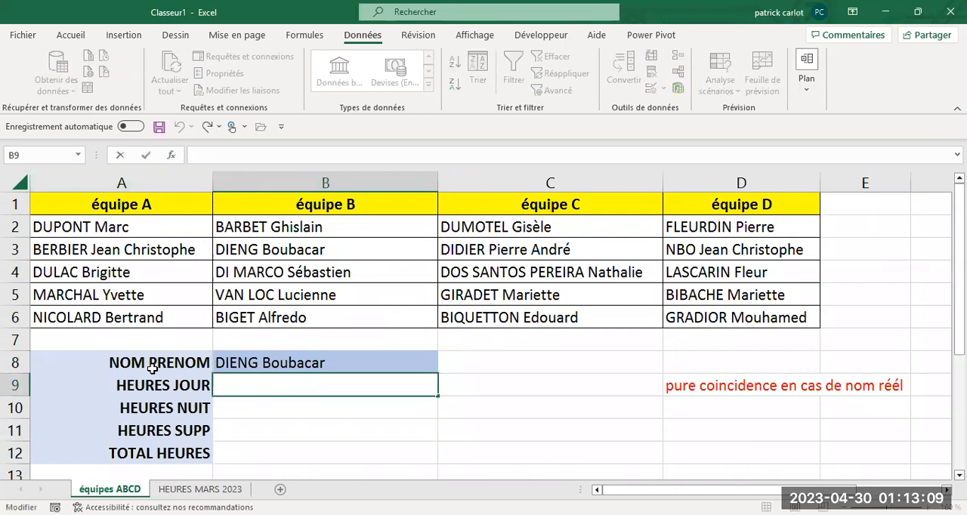
type("=")
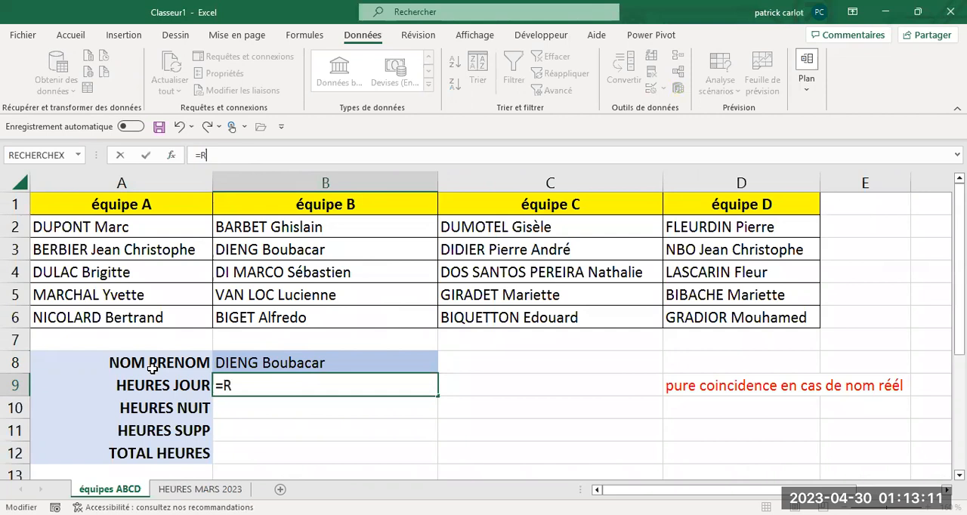
type("RECHER")
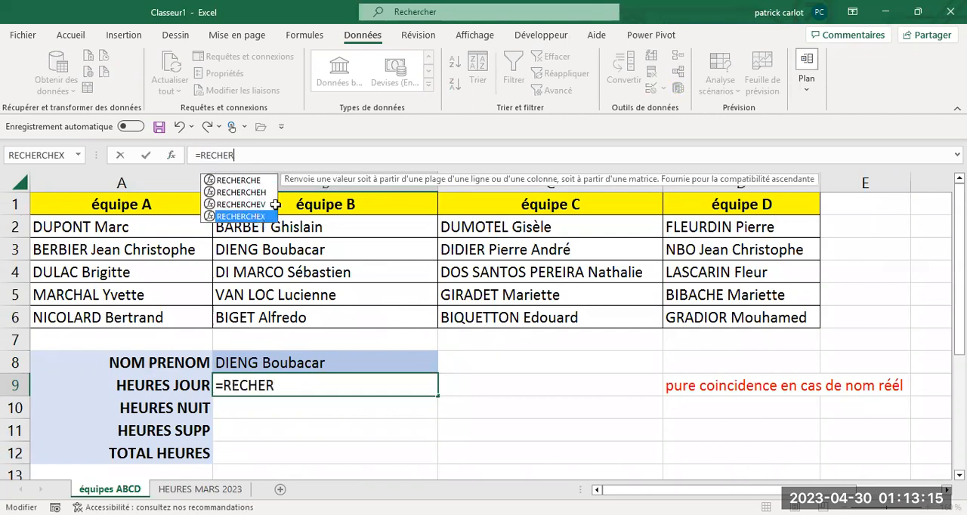
key("Tab")
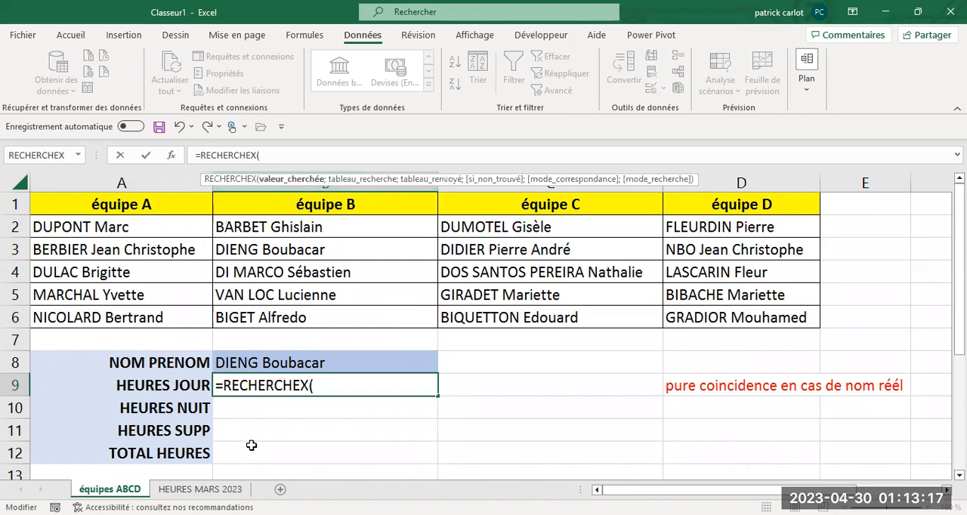
left_click(289, 364)
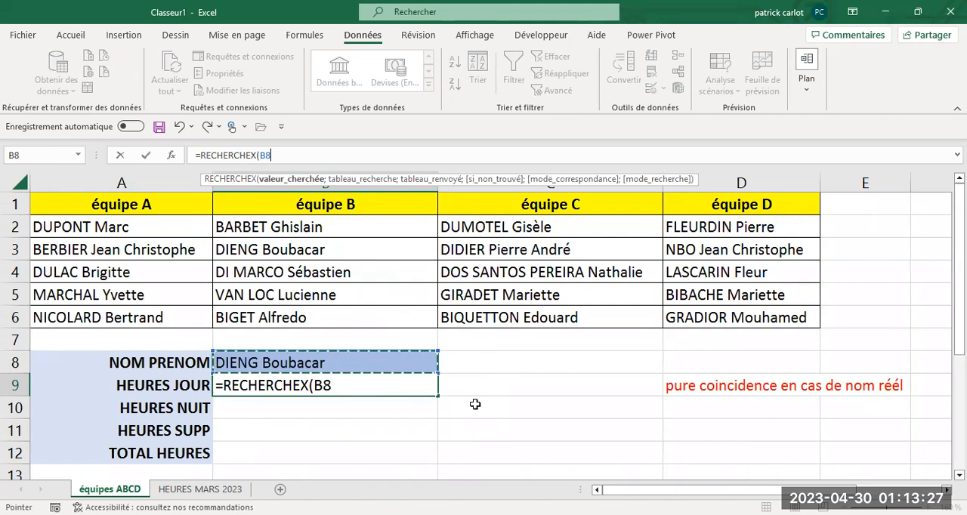
type(".")
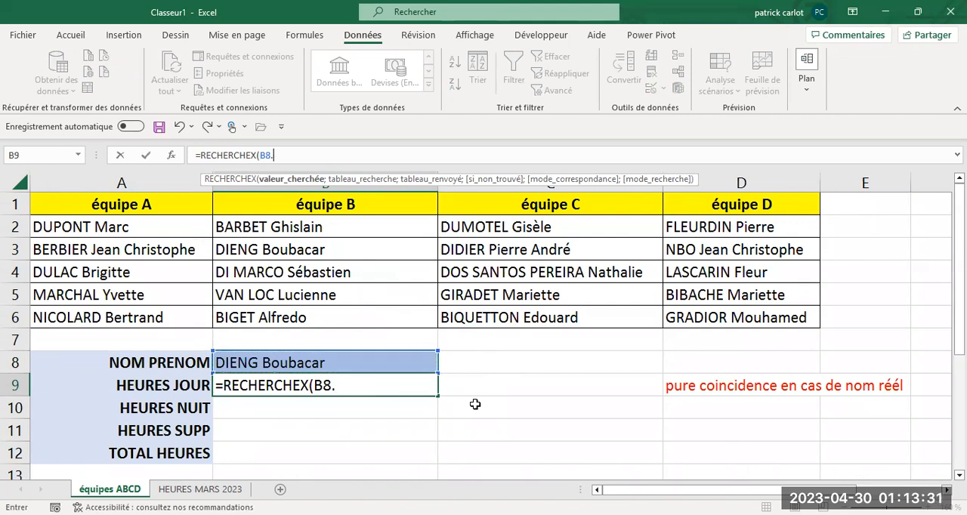
key("BackSpace")
type(";")
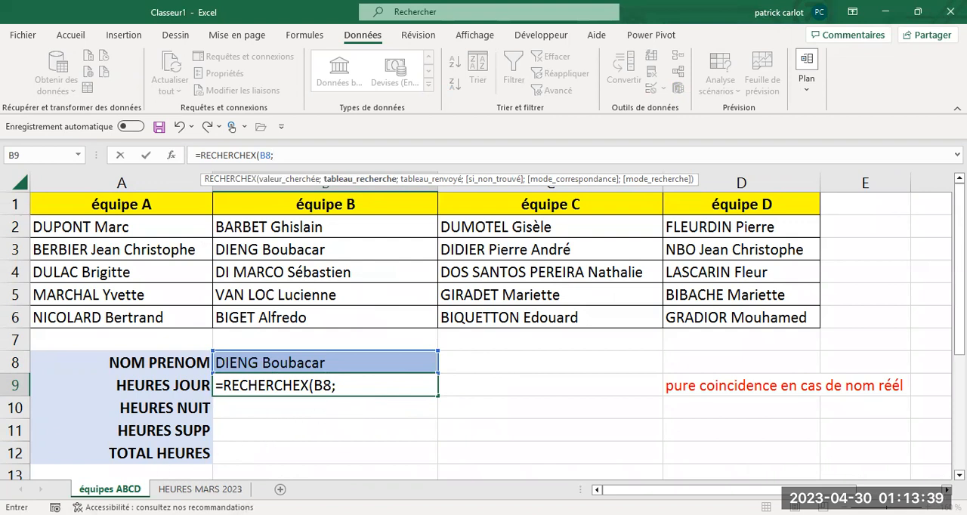
- Complete the formula with A2:A21 of the HEURES MARS 2023 sheet as lookup array and B2:B21 as return array
left_click(200, 488)
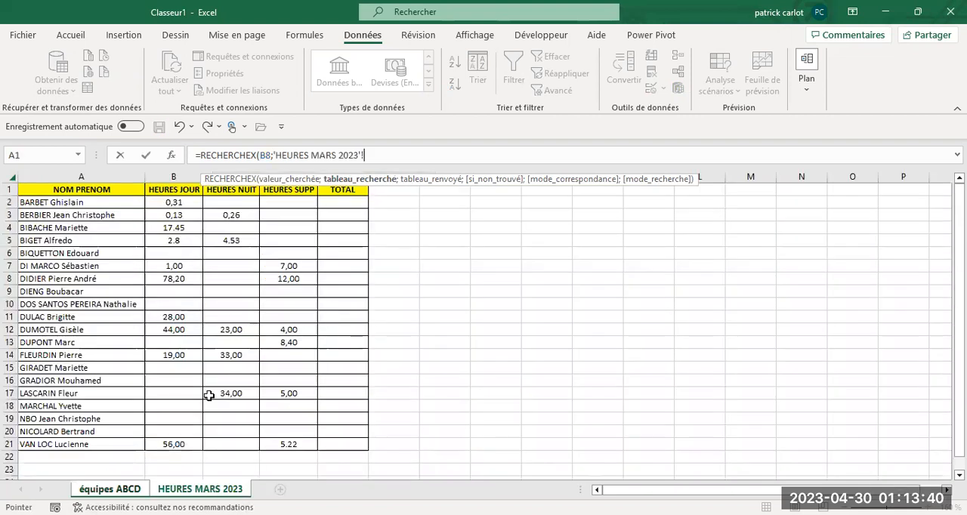
left_click(70, 203)
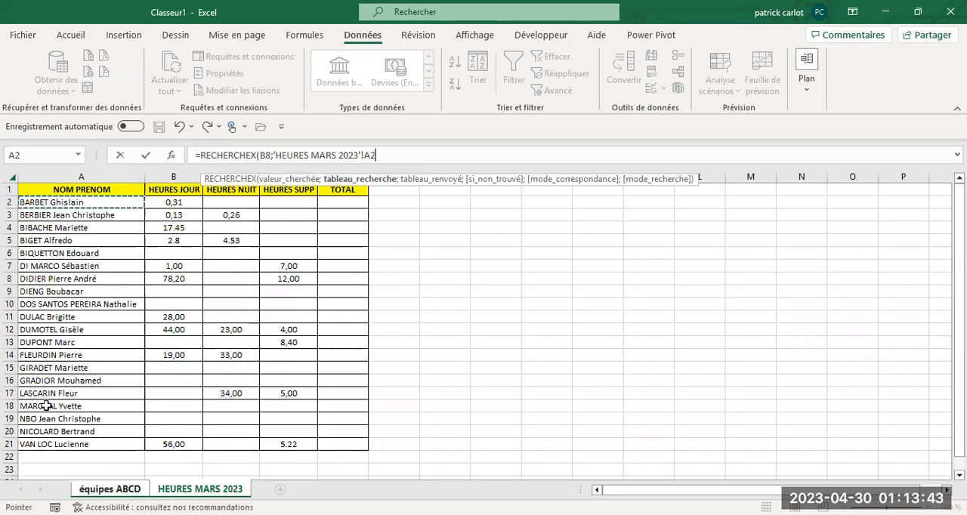
left_click(40, 445, "shift")
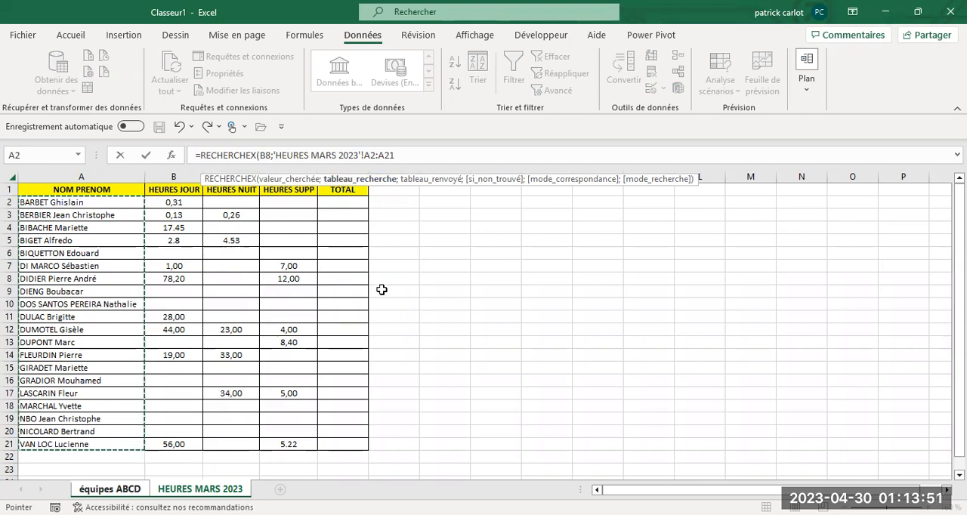
type(";")
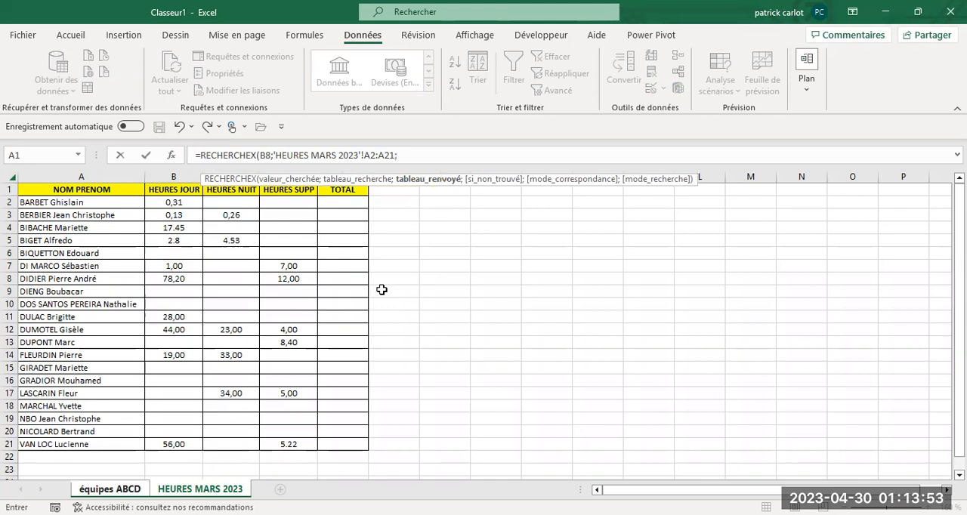
left_click(172, 203)
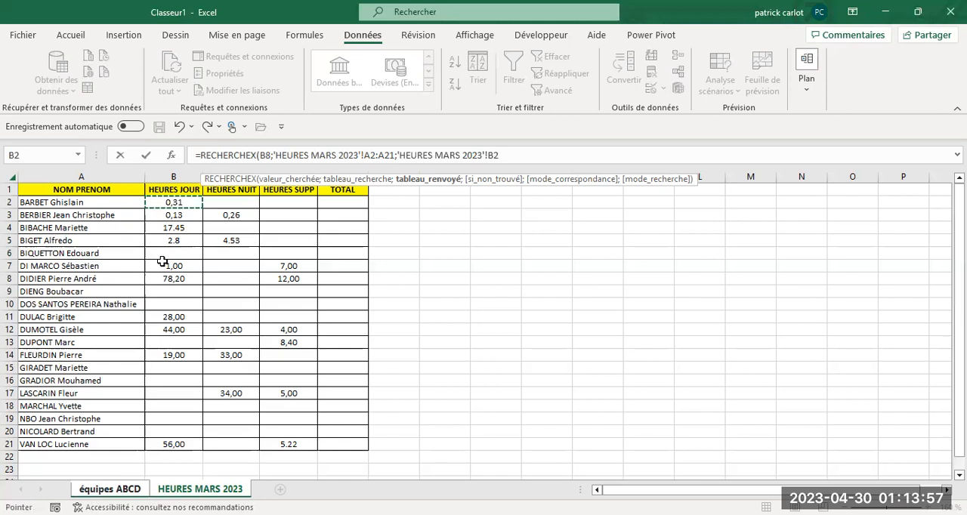
left_click(159, 445, "shift")
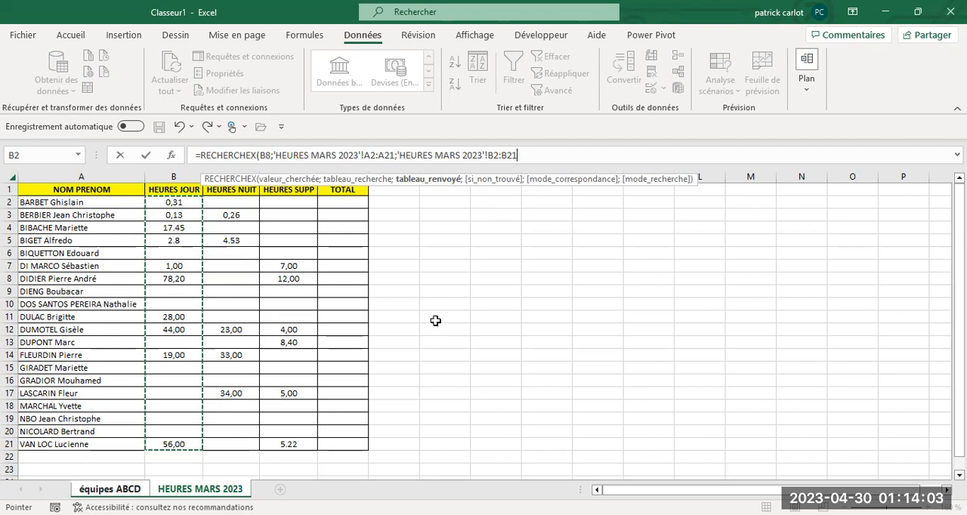
type(")")
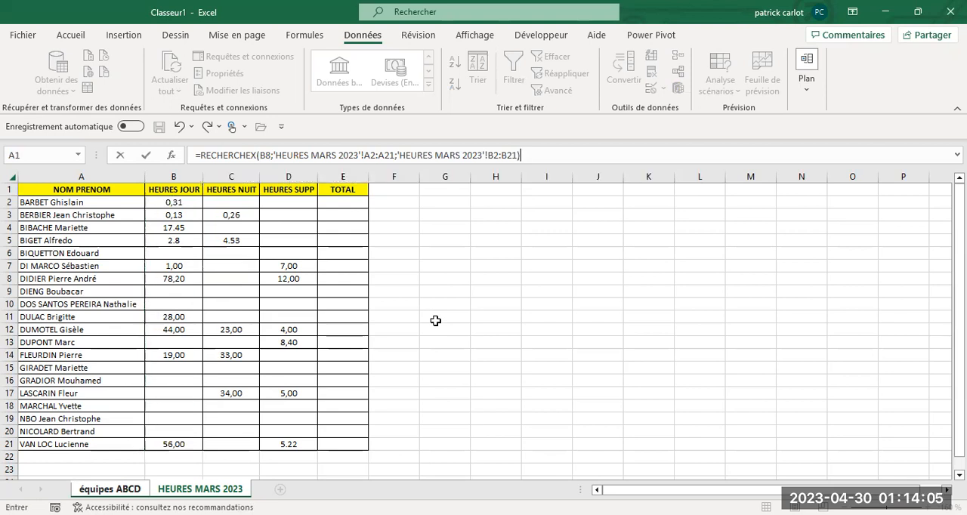
key("Return")
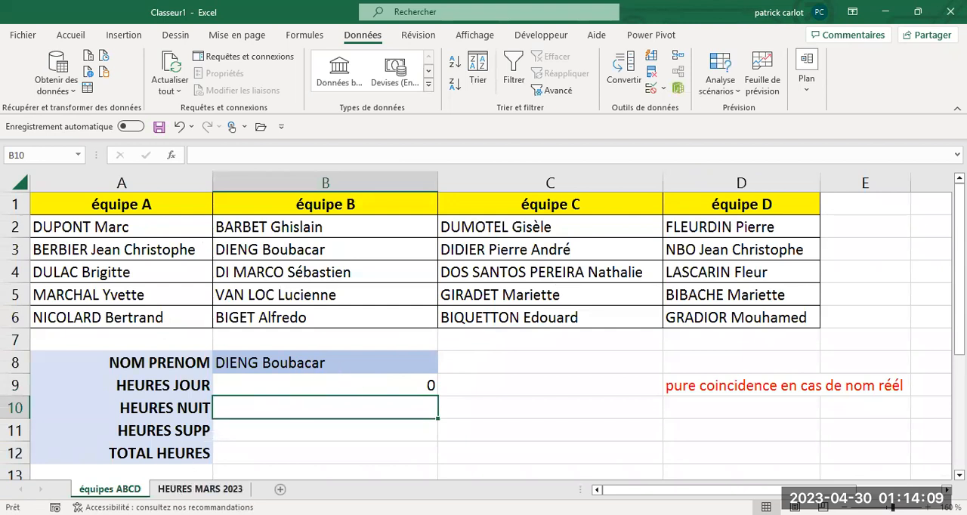
- Set the zoom of the HEURES MARS 2023 sheet to 110 % and return to the équipes ABCD sheet
left_click(200, 489)
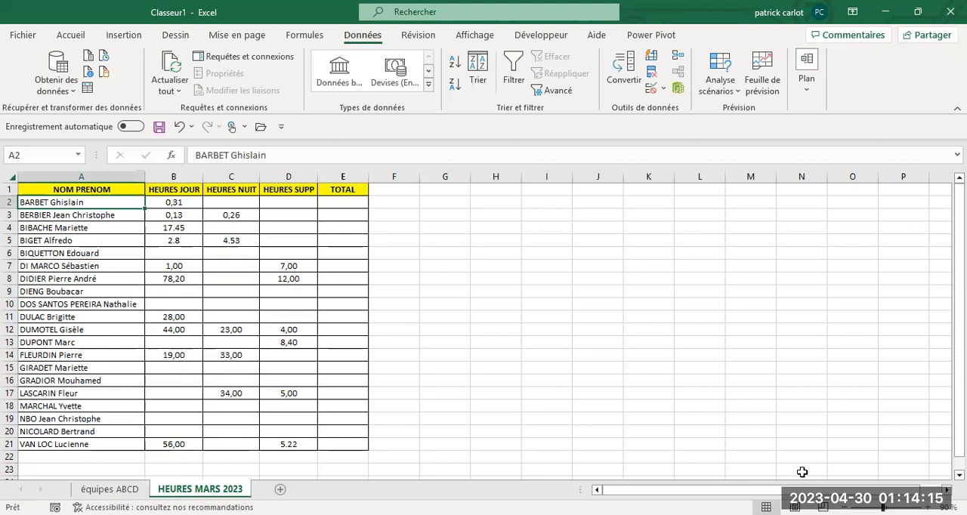
left_click(928, 507)
left_click(927, 507)
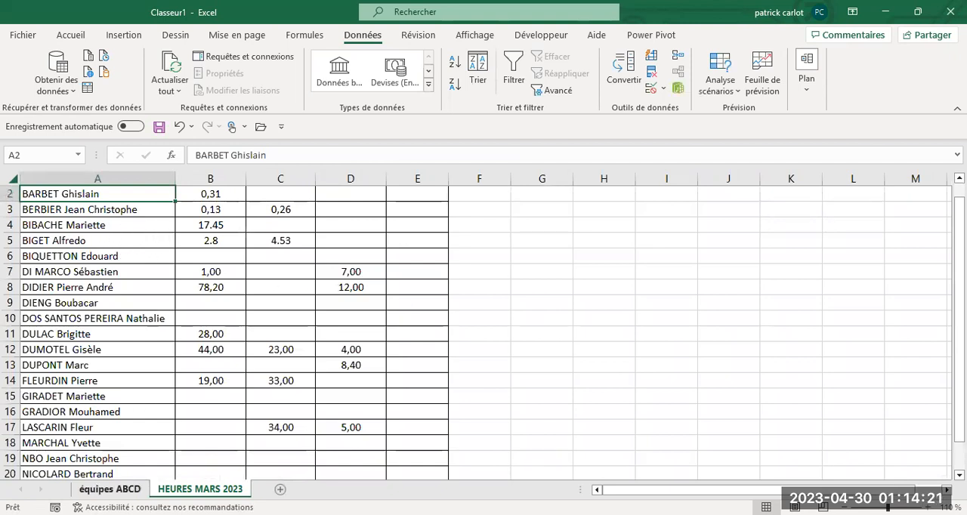
left_click(109, 488)
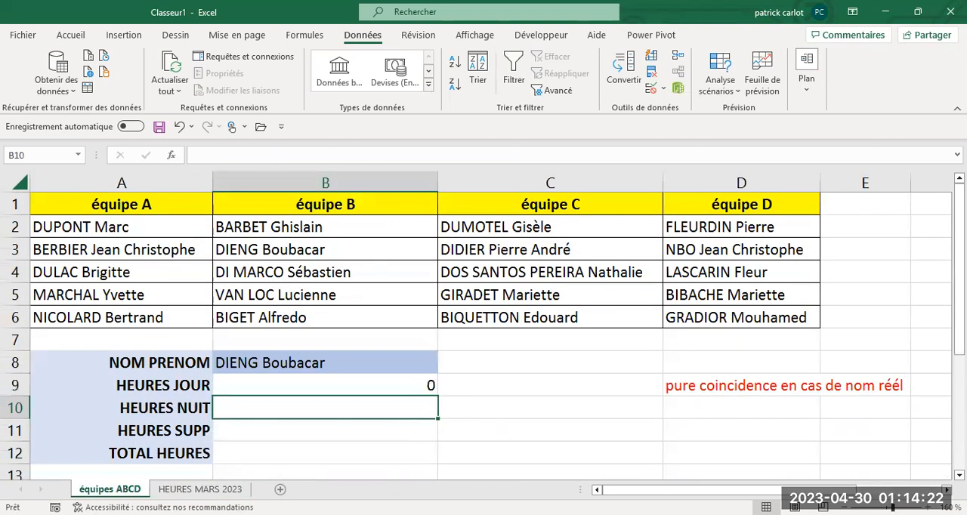
- Check the day hours in B4 of HEURES MARS 2023, and choose that row's employee from B8's drop-down list on équipes ABCD
left_click(432, 362)
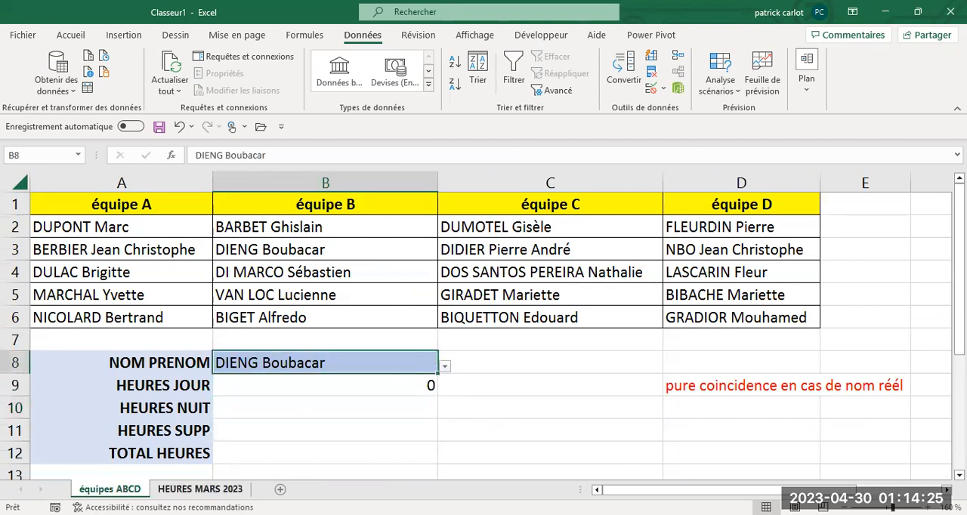
left_click(175, 491)
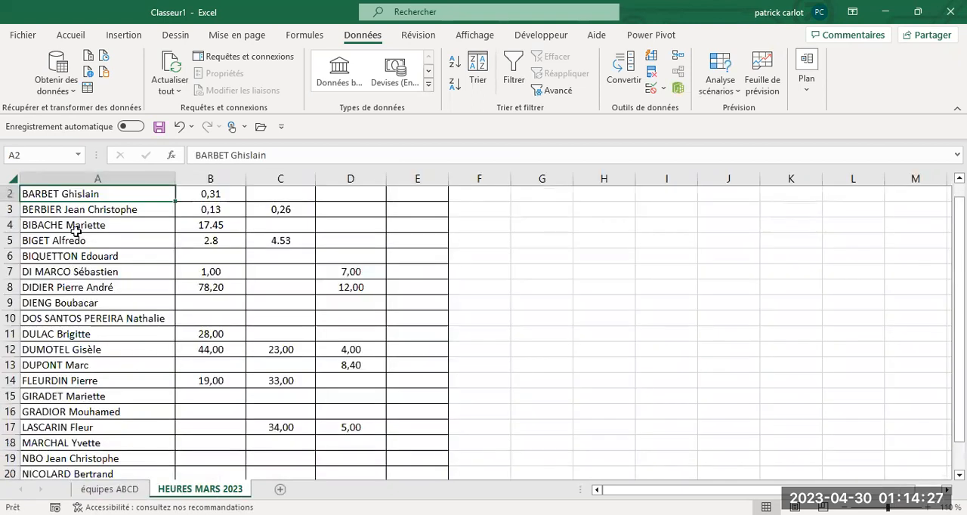
left_click(201, 224)
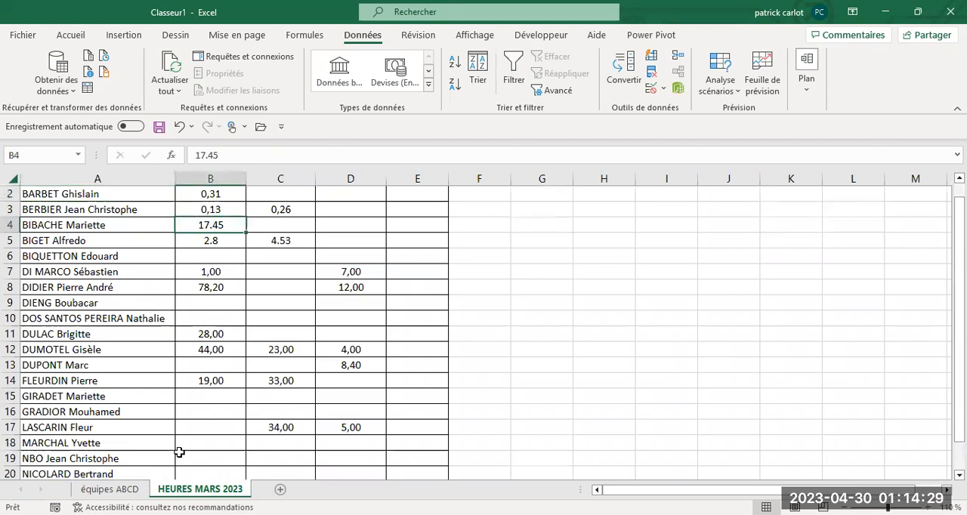
left_click(109, 489)
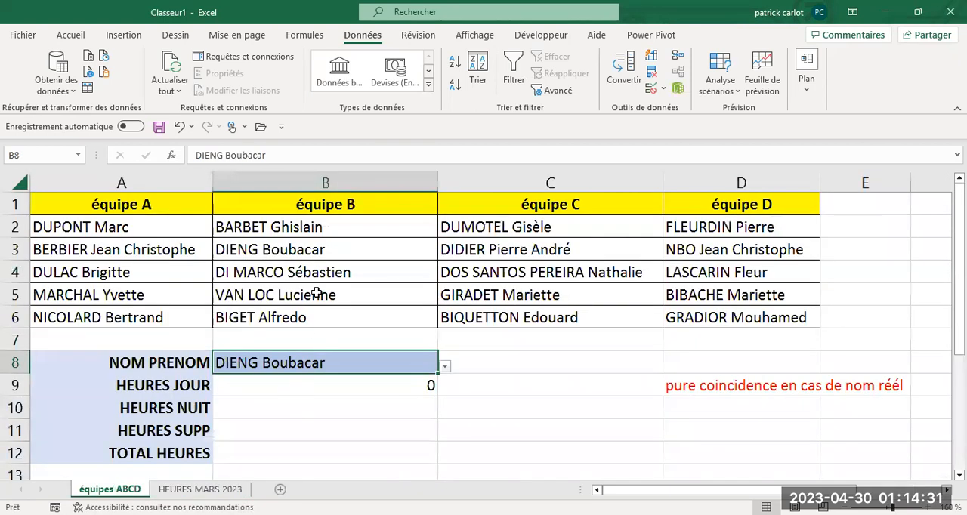
left_click(446, 367)
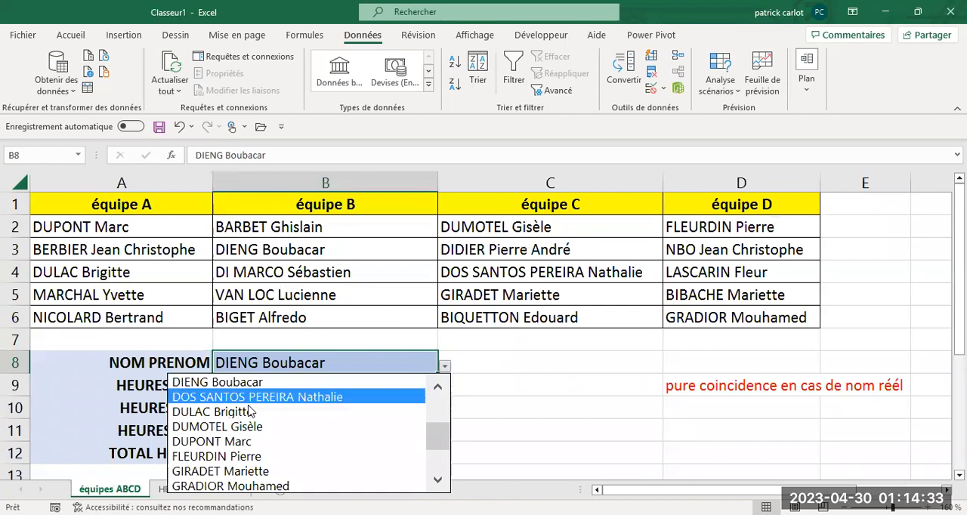
left_click(439, 387)
left_click(439, 388)
left_click(439, 388)
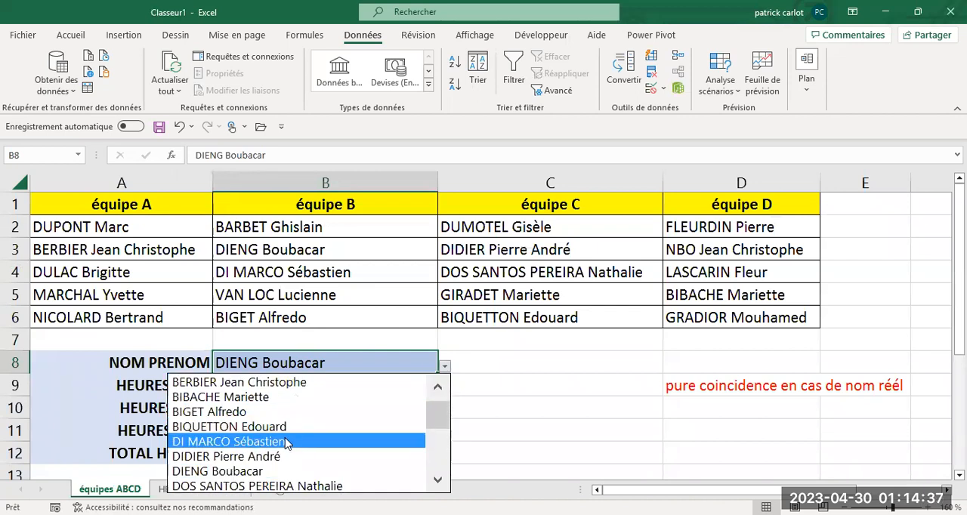
left_click(234, 398)
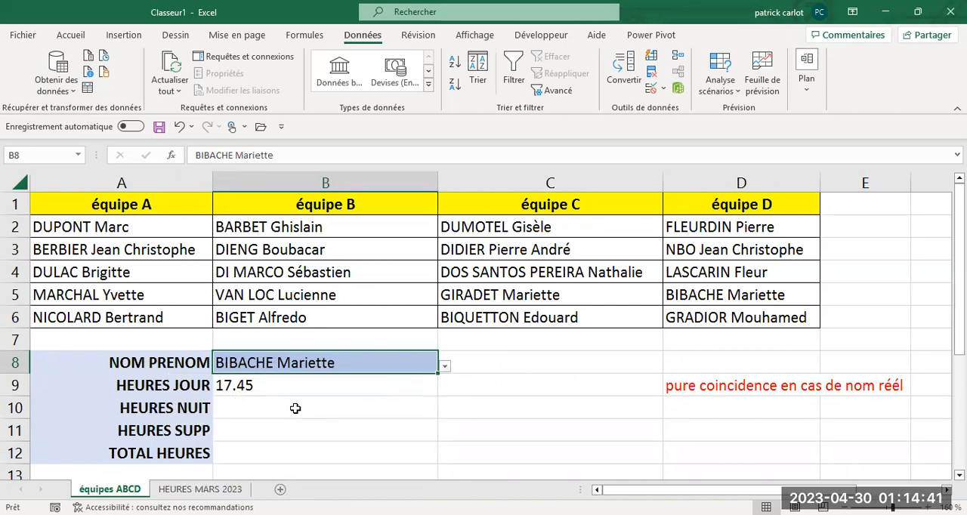
- Freeze the top row of the HEURES MARS 2023 sheet and test that the headers stay in place
left_click(199, 488)
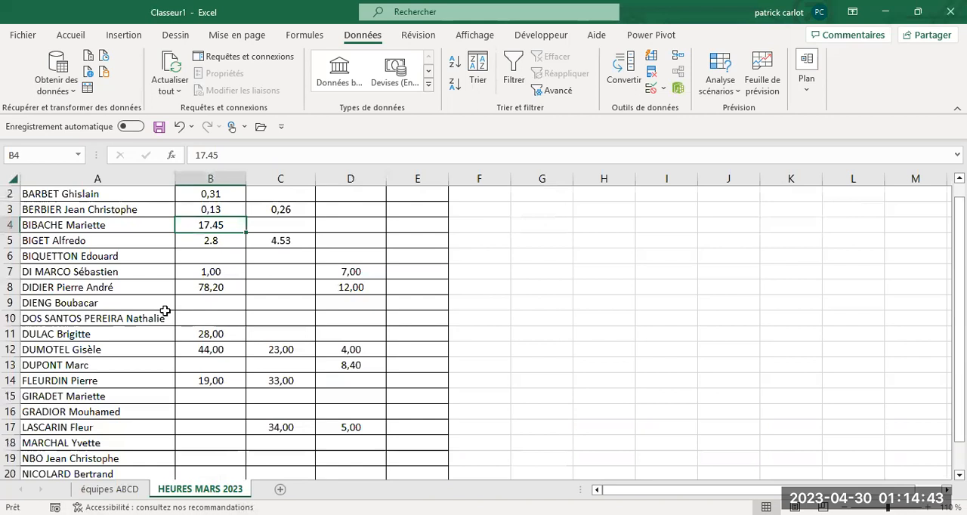
scroll(184, 287, "up", 1)
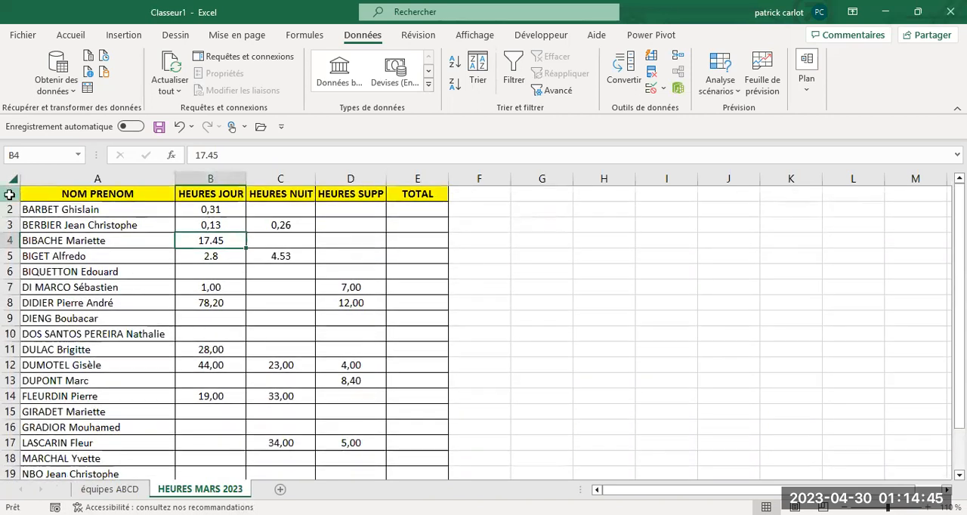
left_click(10, 194)
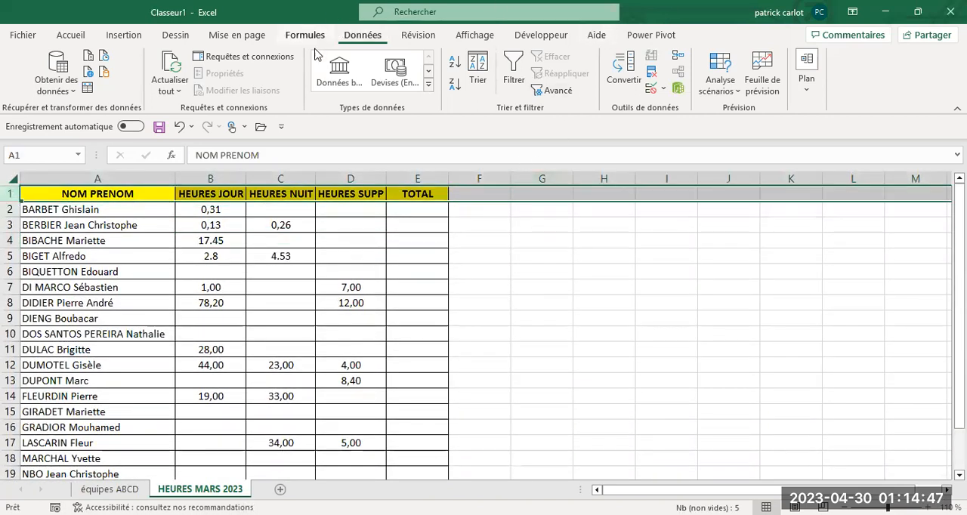
left_click(472, 36)
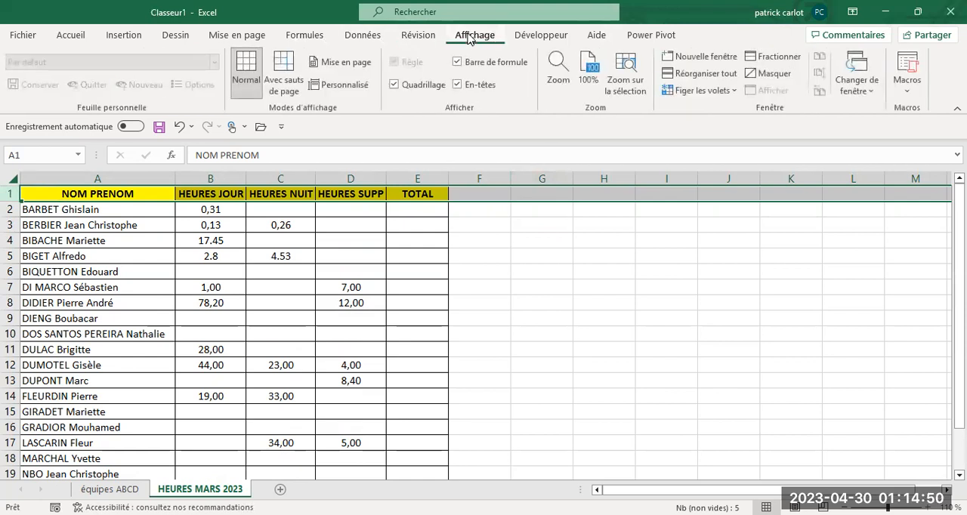
left_click(729, 90)
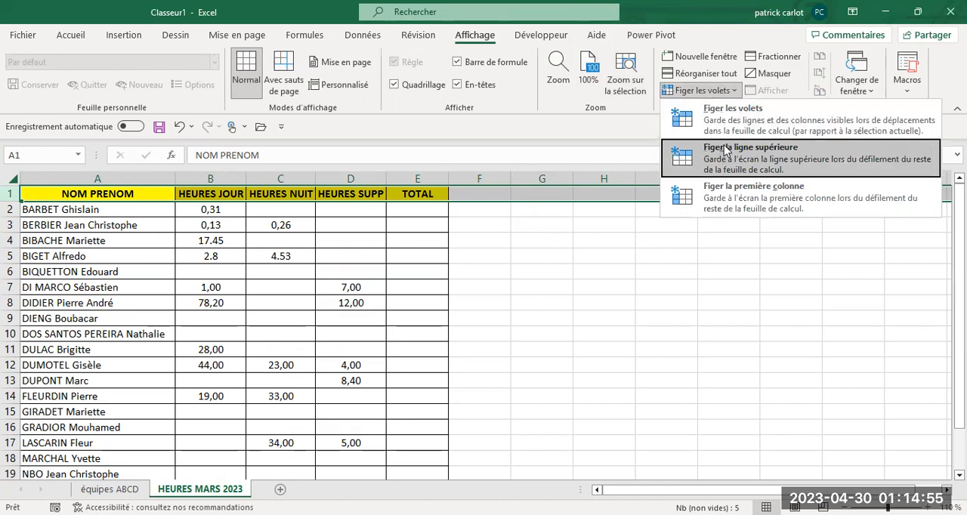
left_click(724, 149)
left_click(525, 317)
scroll(522, 317, "down", 4)
scroll(521, 317, "up", 4)
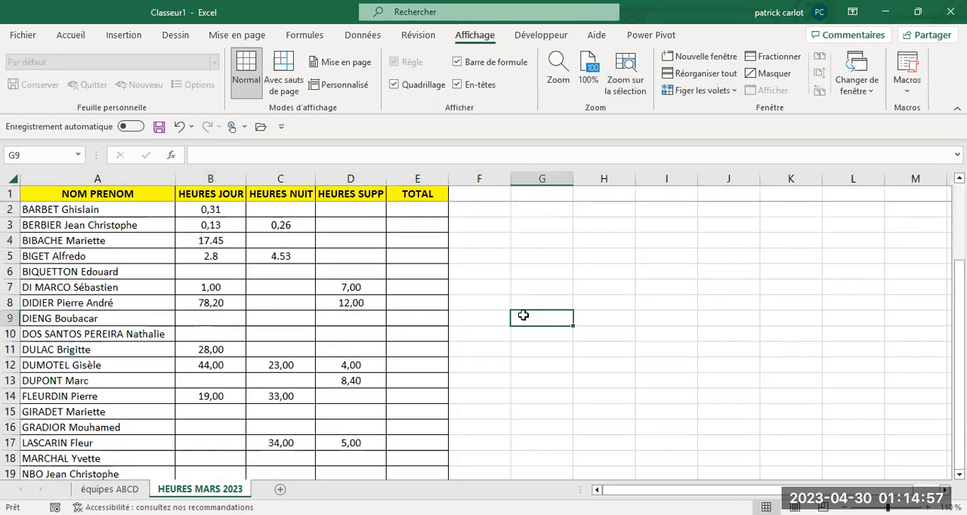
scroll(522, 317, "down", 4)
scroll(513, 321, "up", 4)
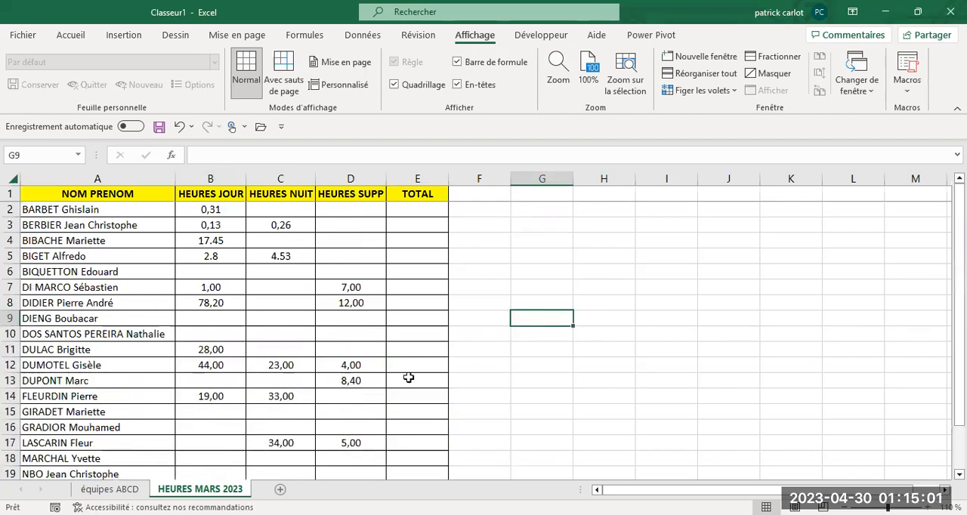
- In B10 of the équipes ABCD sheet, start a RECHERCHEX formula with B8 as the lookup value
left_click(109, 489)
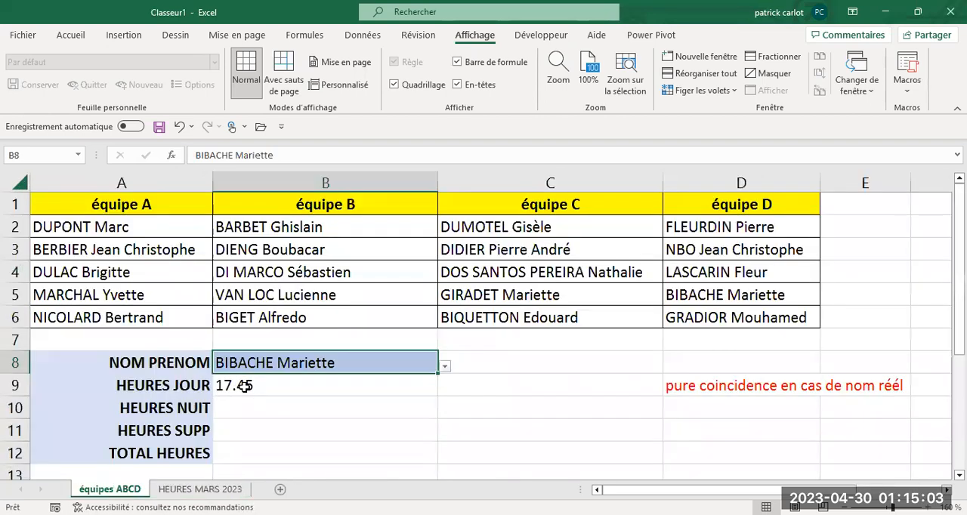
left_click(234, 409)
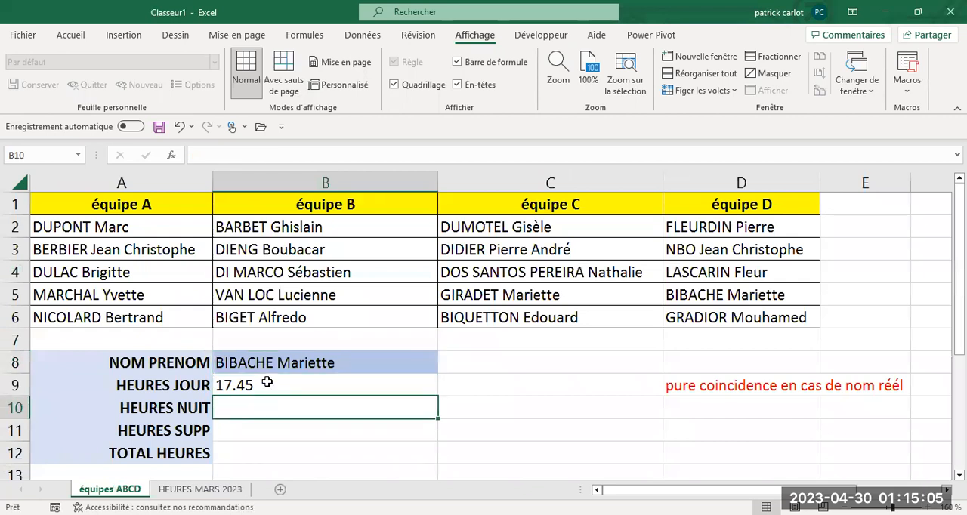
left_click(193, 154)
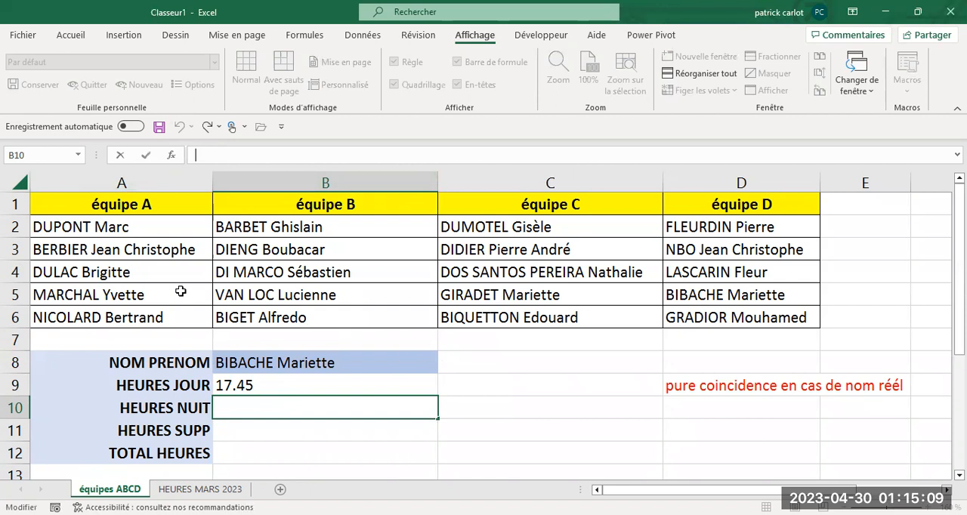
type("=")
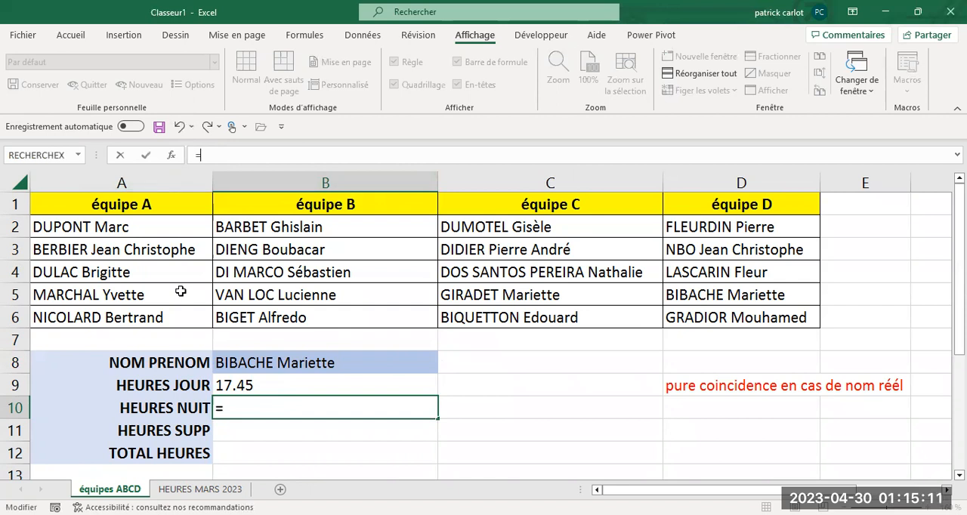
key("BackSpace")
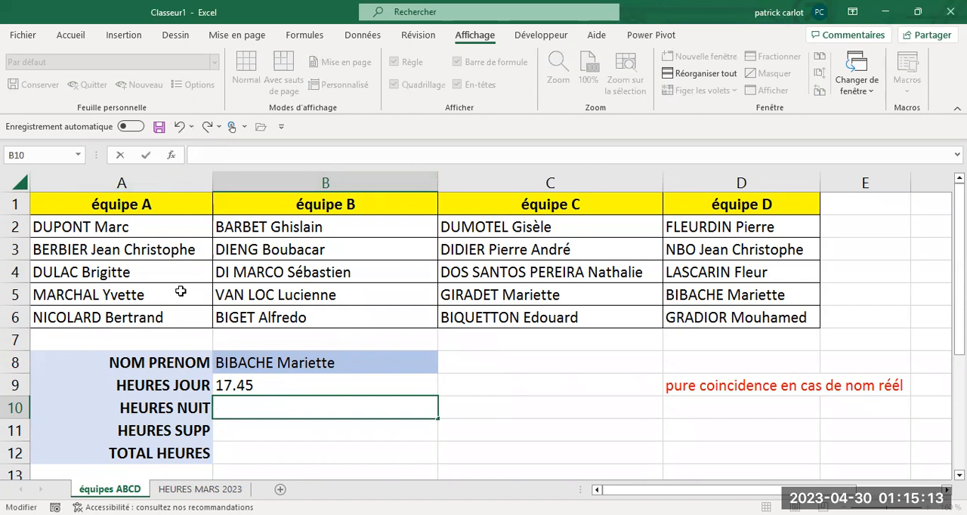
type("+")
key("BackSpace")
type("=r")
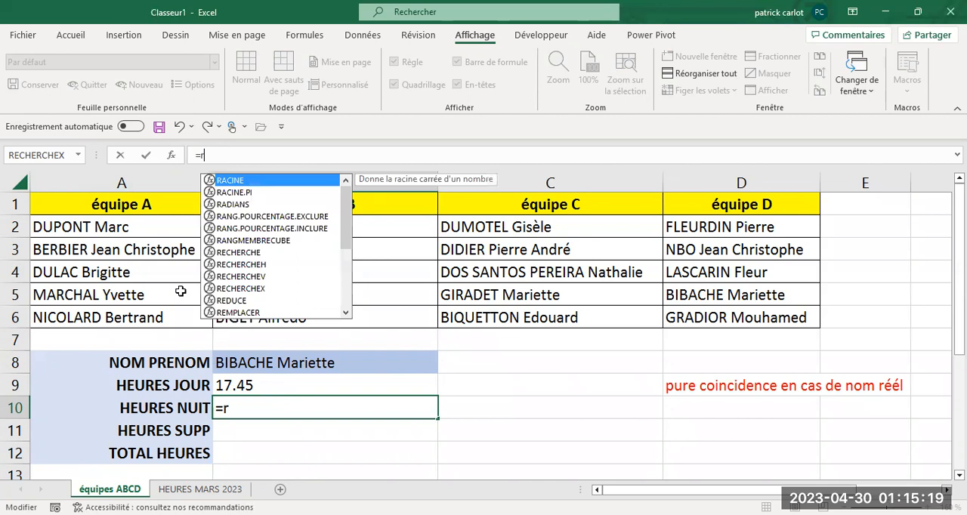
type("ec")
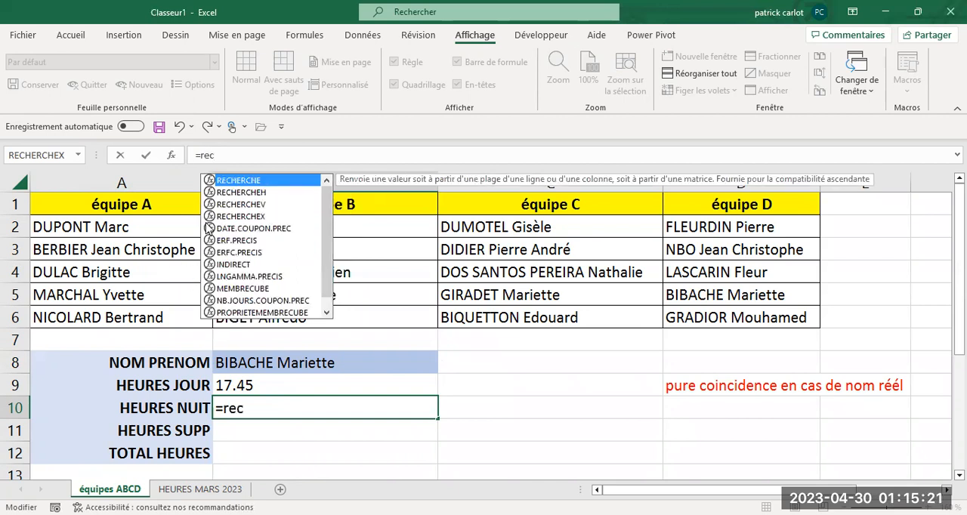
left_click(244, 217)
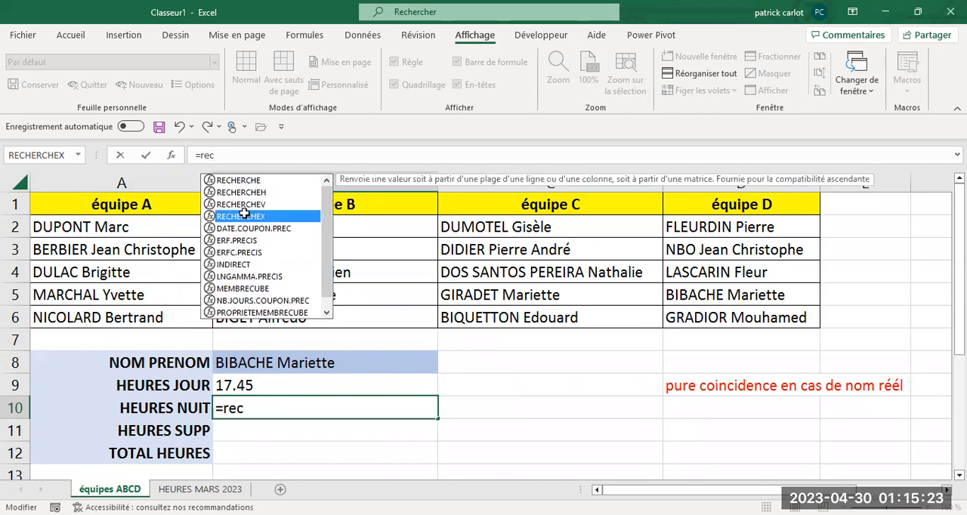
double_click(244, 217)
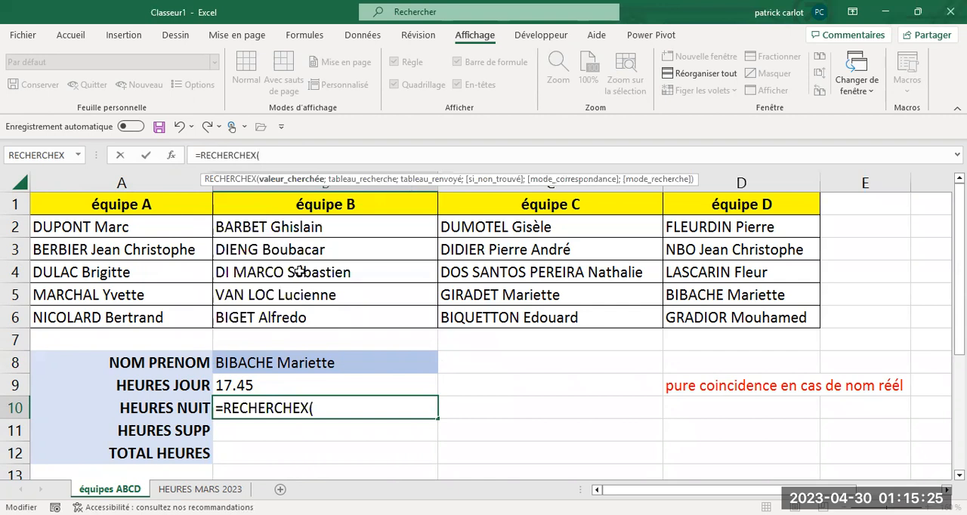
left_click(309, 365)
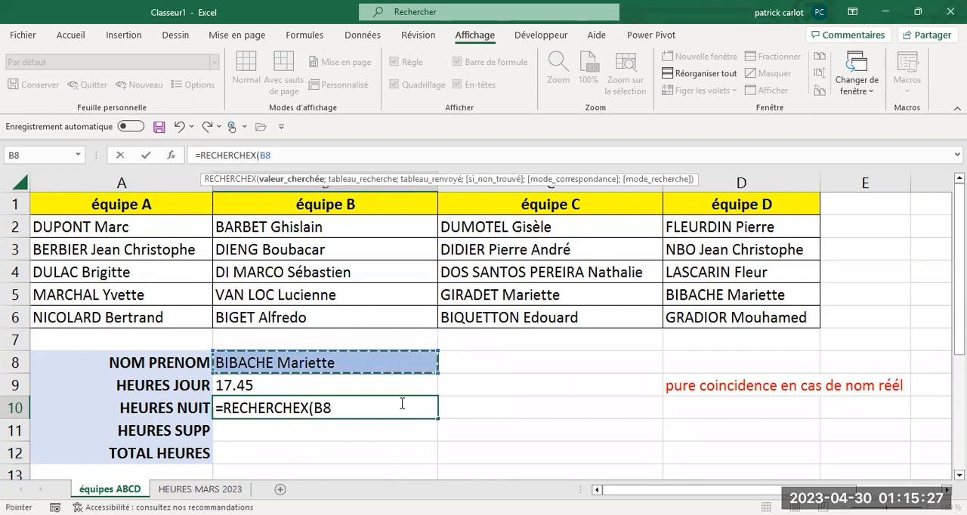
type(";;")
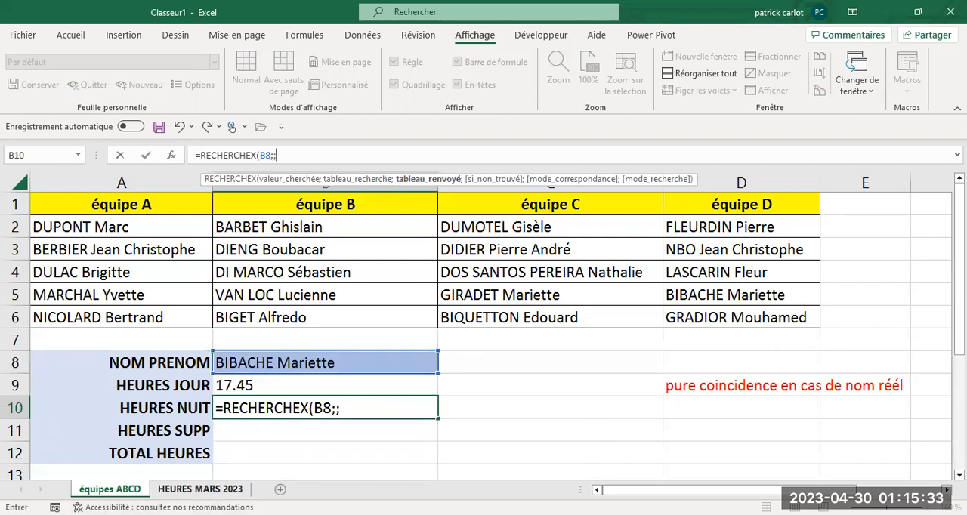
- Complete B10's formula with ranges A2:A21 and C2:C21 of the HEURES MARS 2023 sheet and enter it
left_click(200, 489)
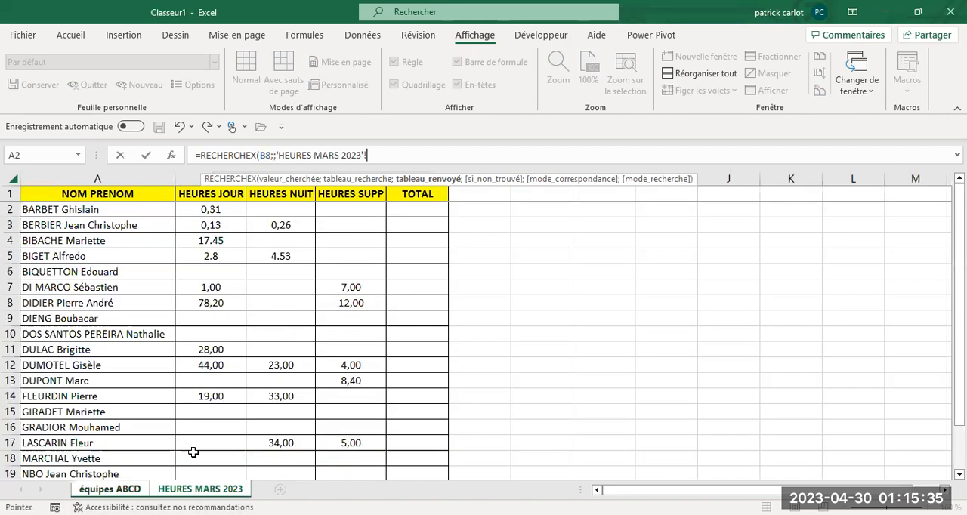
left_click(127, 215)
left_click_drag(126, 215, 121, 287)
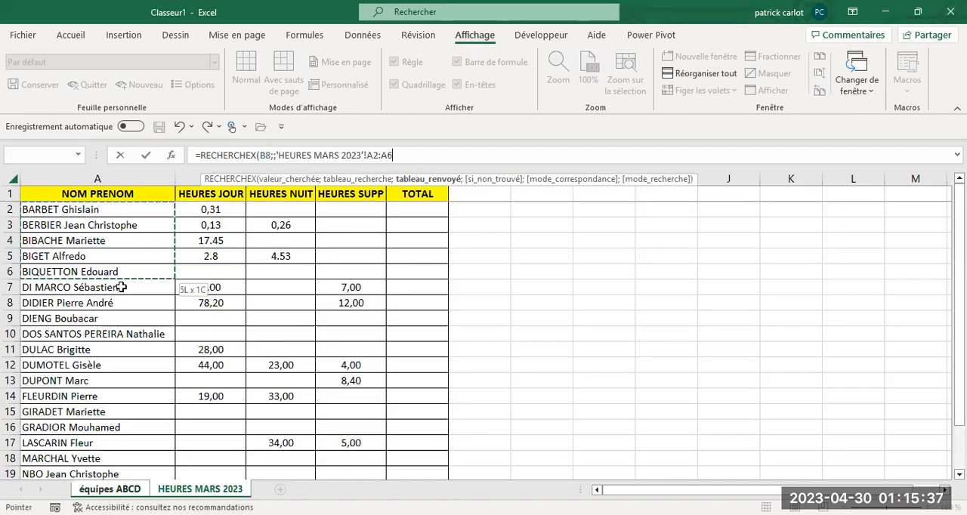
left_click_drag(107, 490, 111, 430)
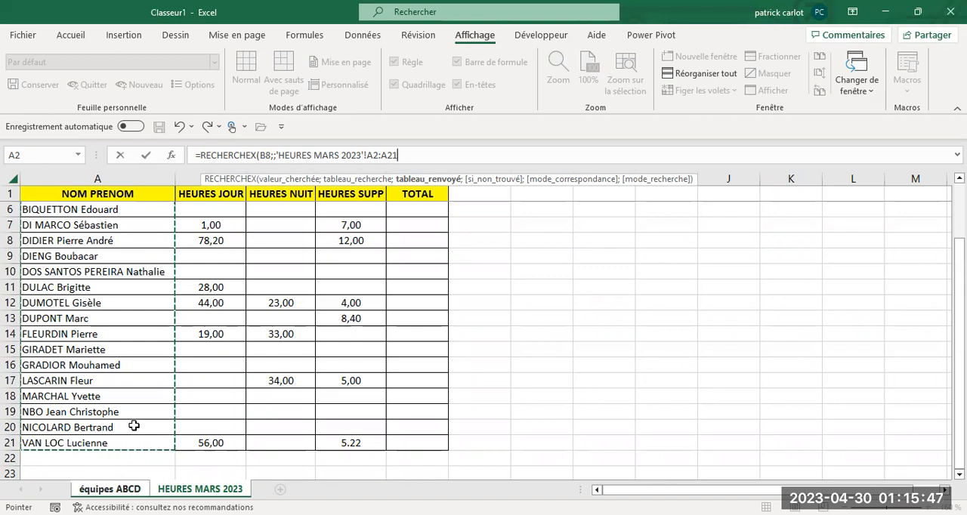
type(";")
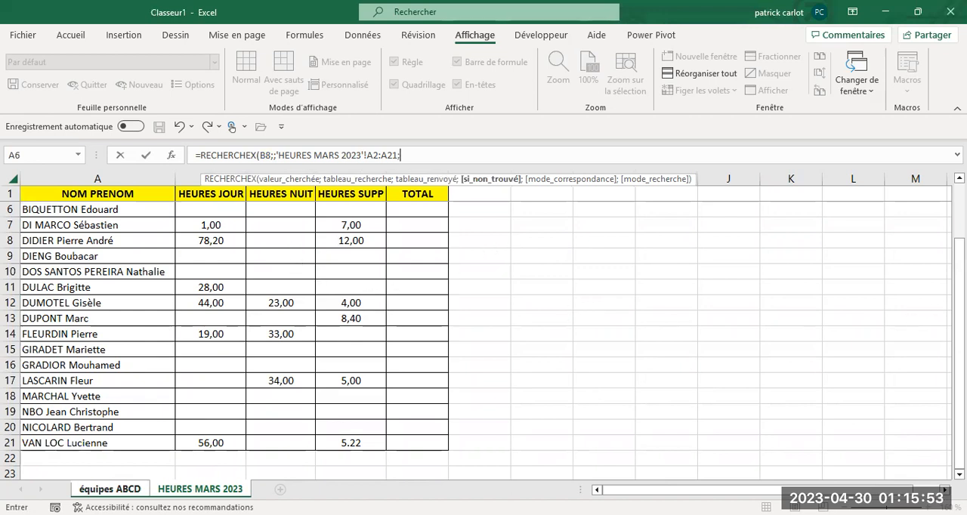
scroll(959, 325, "up", 2)
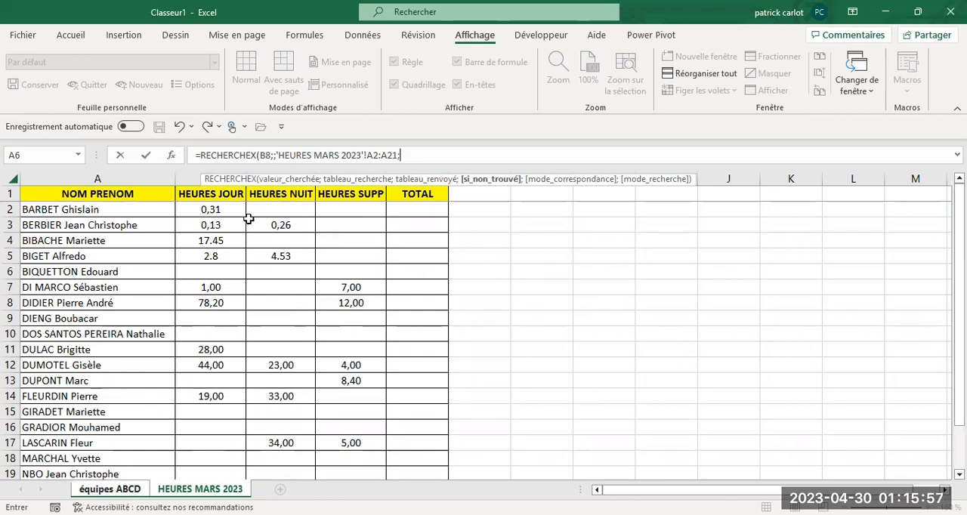
left_click_drag(270, 209, 272, 229)
left_click_drag(272, 360, 305, 443)
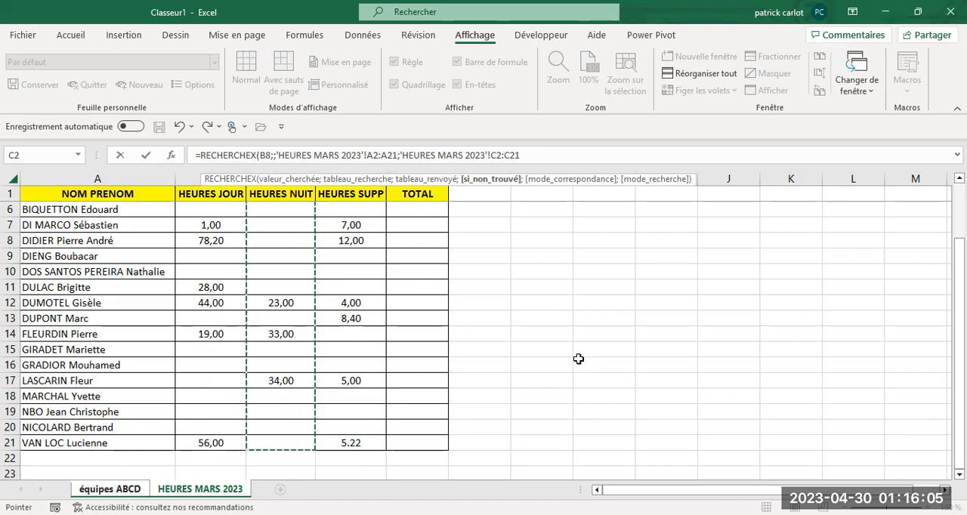
type(")")
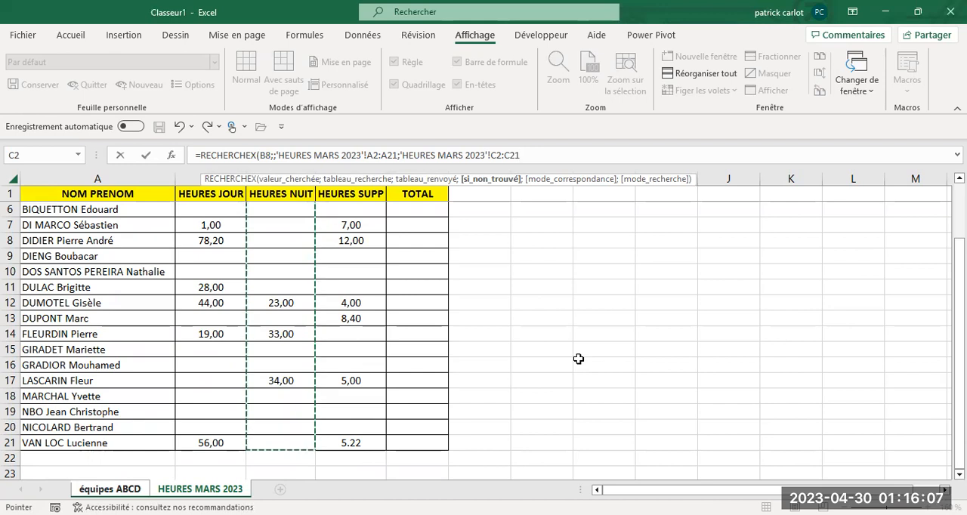
key("Return")
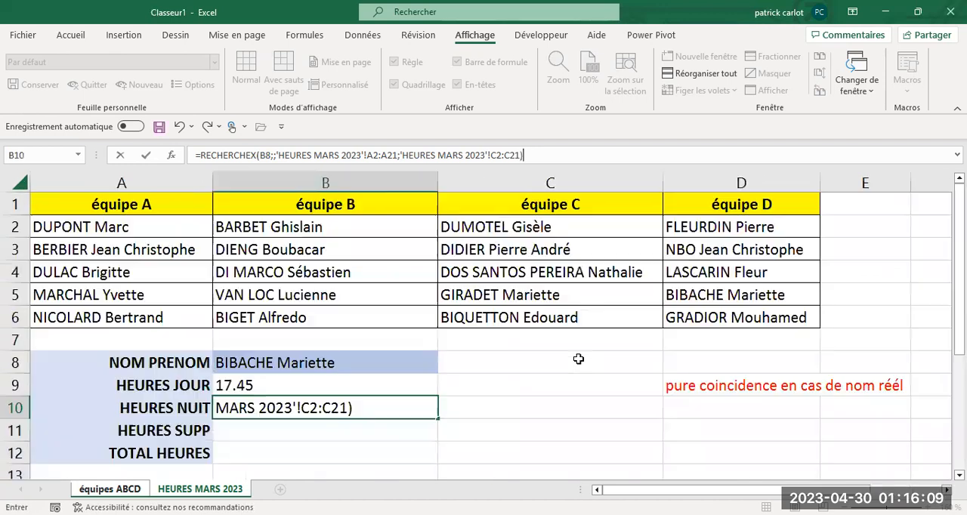
- Remove the extra semicolon after B8 in B10's RECHERCHEX formula
left_click(273, 402)
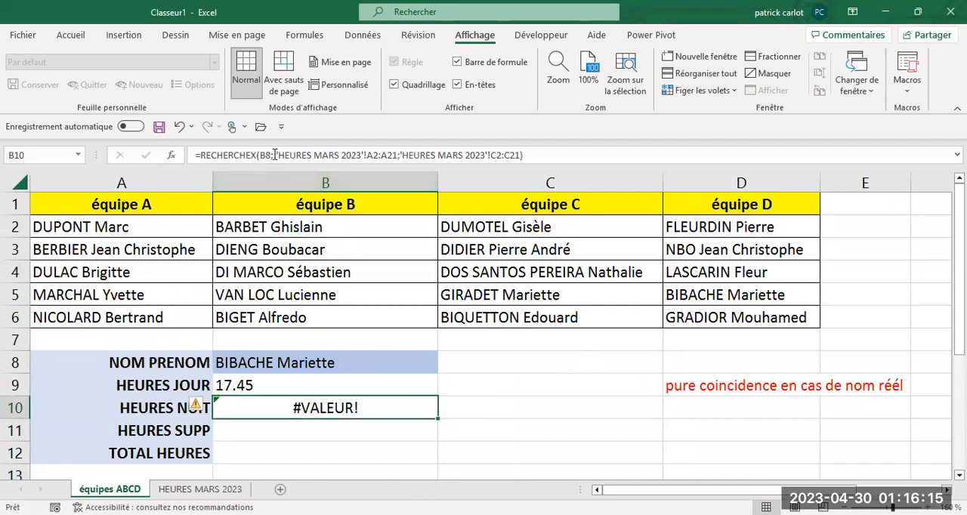
left_click(274, 154)
key("BackSpace")
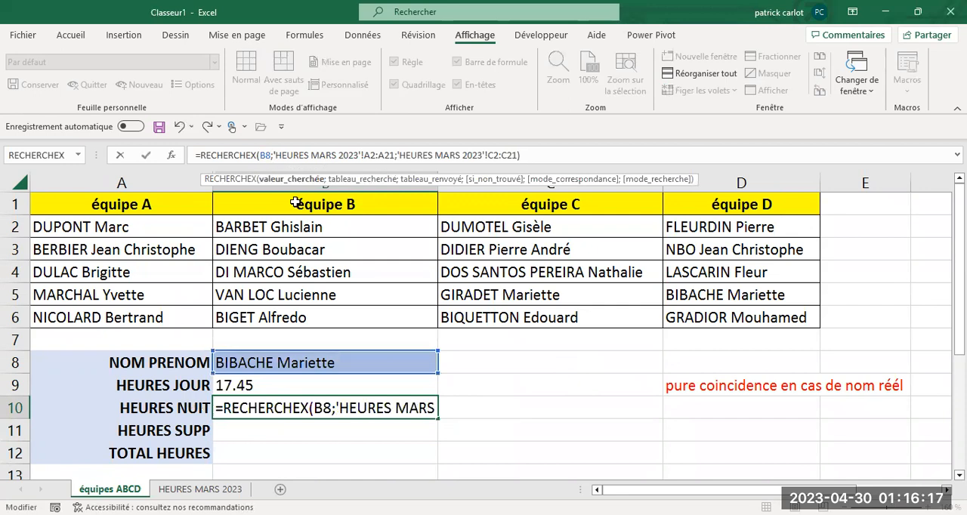
key("Return")
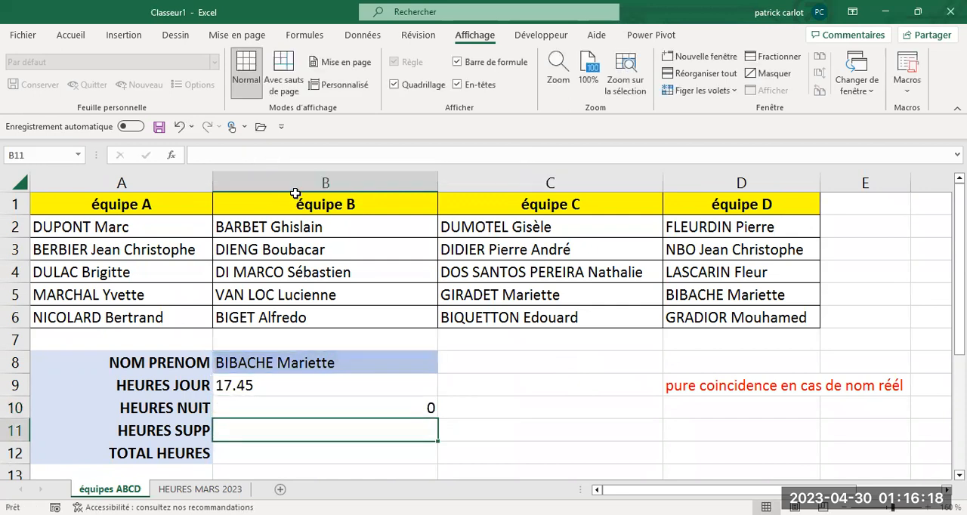
- Left-align the night hours result in B10
left_click(312, 410)
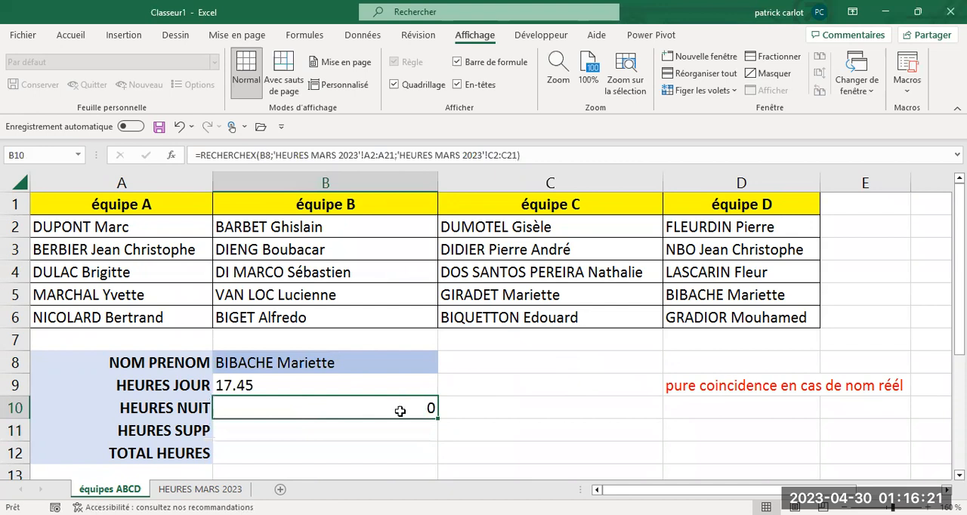
left_click(72, 36)
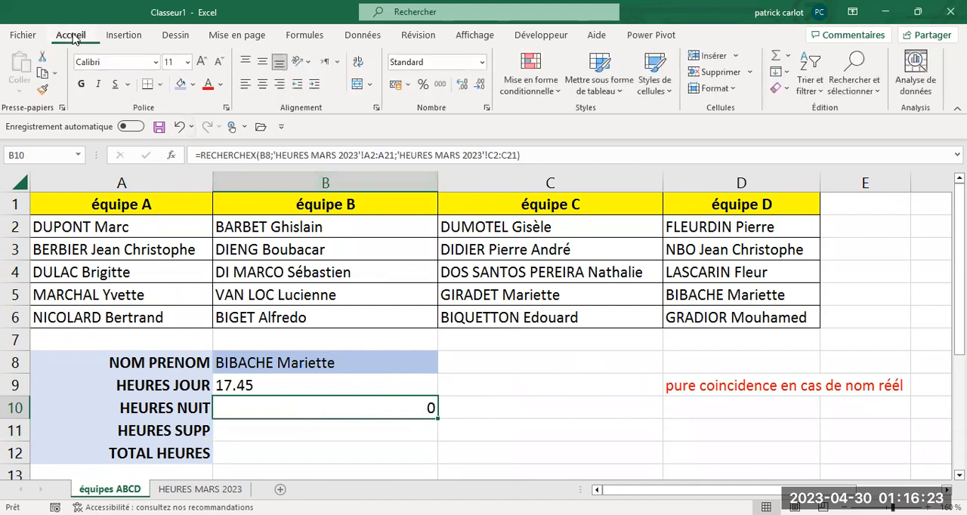
left_click(246, 84)
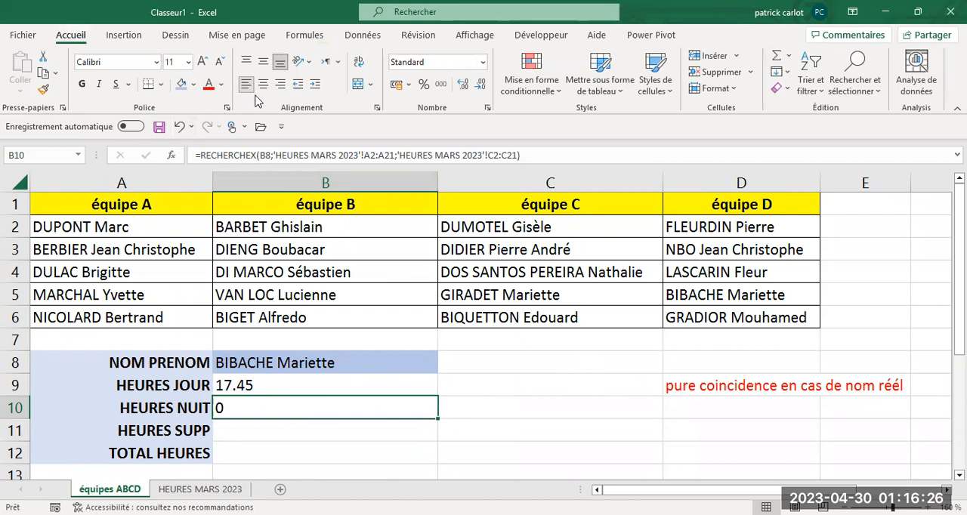
- Right-align the hours cells B9:B12 of the lookup block
left_click(247, 388)
left_click_drag(244, 405, 244, 445)
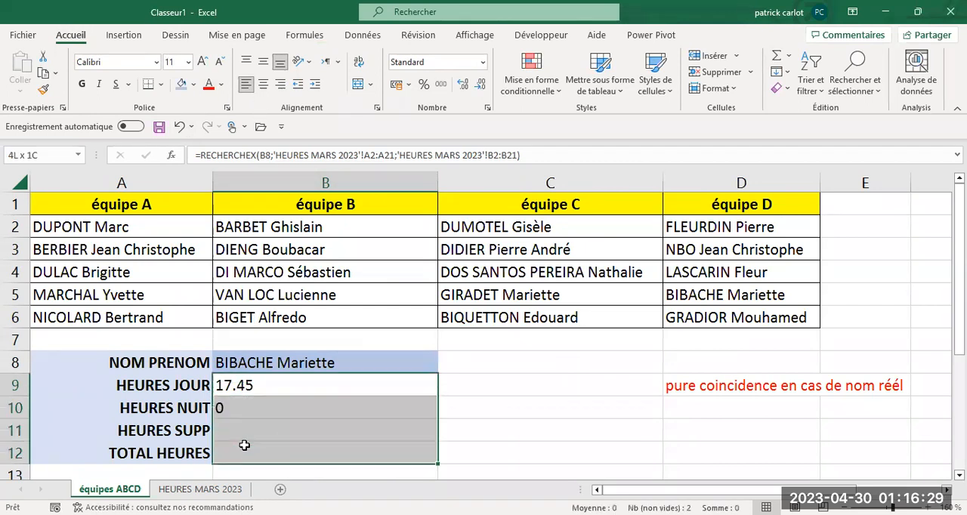
left_click(280, 84)
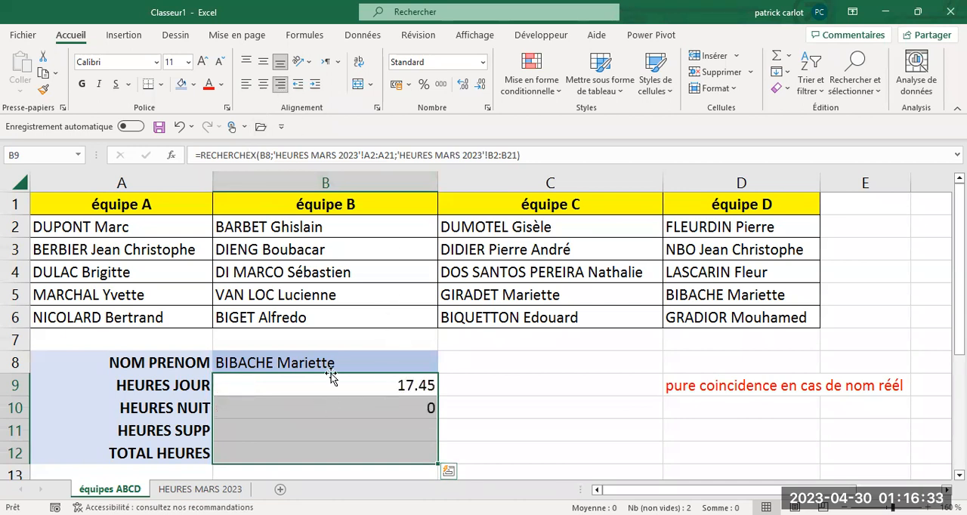
- Check the night hours in C14 of HEURES MARS 2023, and choose that row's employee from B8's drop-down list on équipes ABCD
left_click(190, 490)
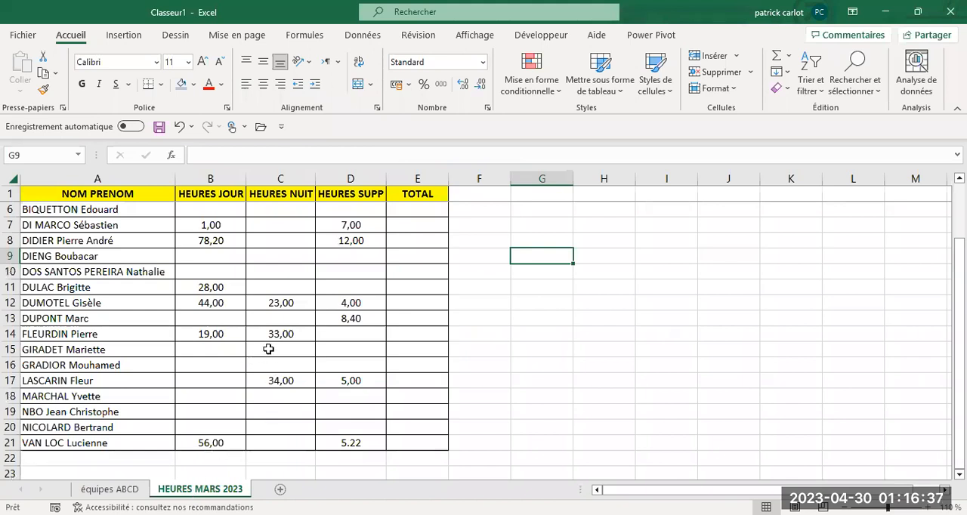
left_click(279, 333)
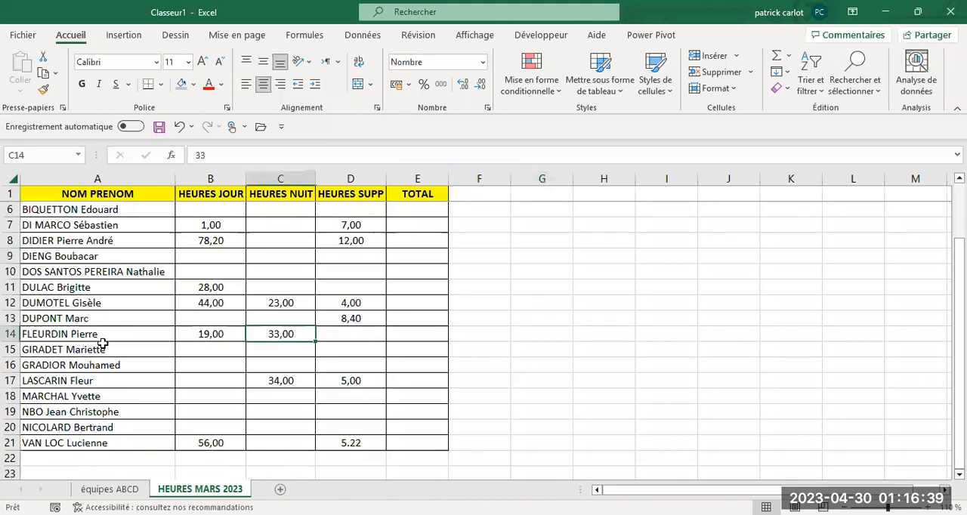
left_click(110, 489)
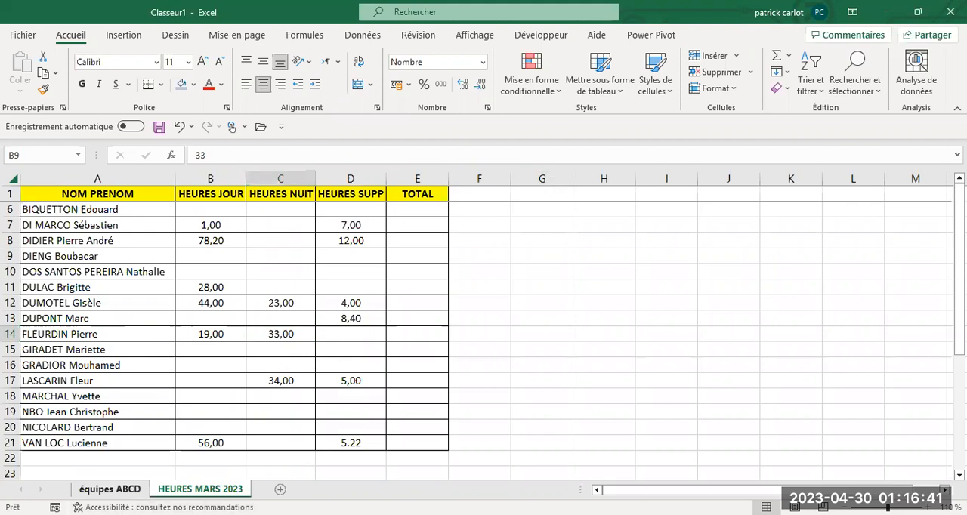
left_click(401, 364)
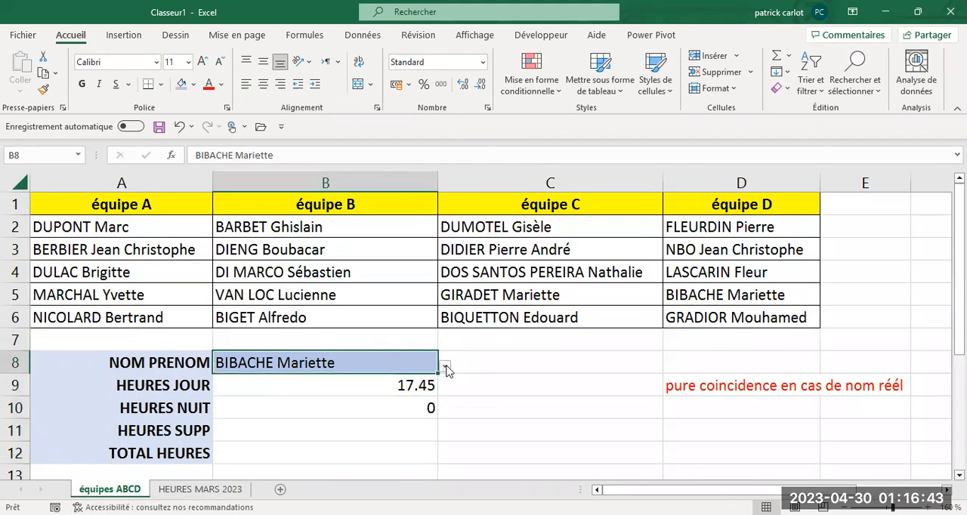
left_click(446, 369)
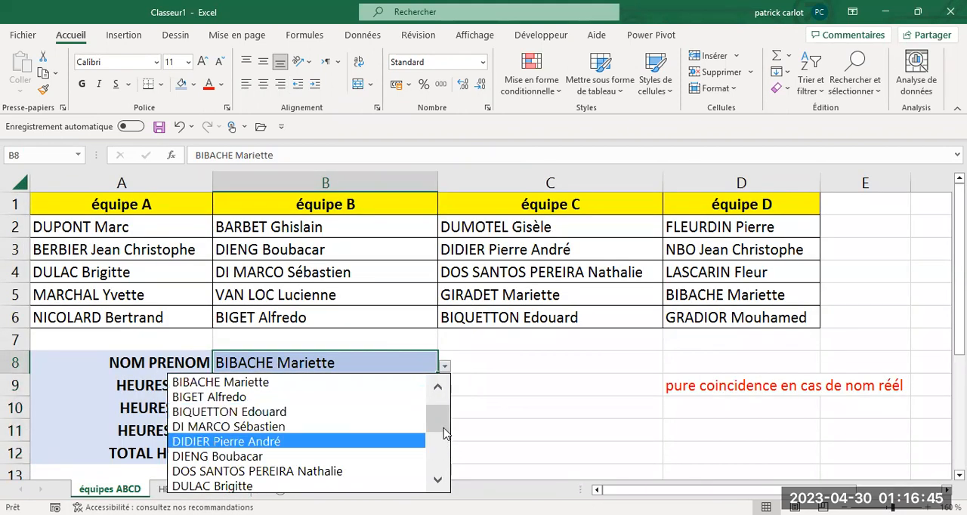
left_click(437, 481)
left_click(437, 481)
left_click(438, 480)
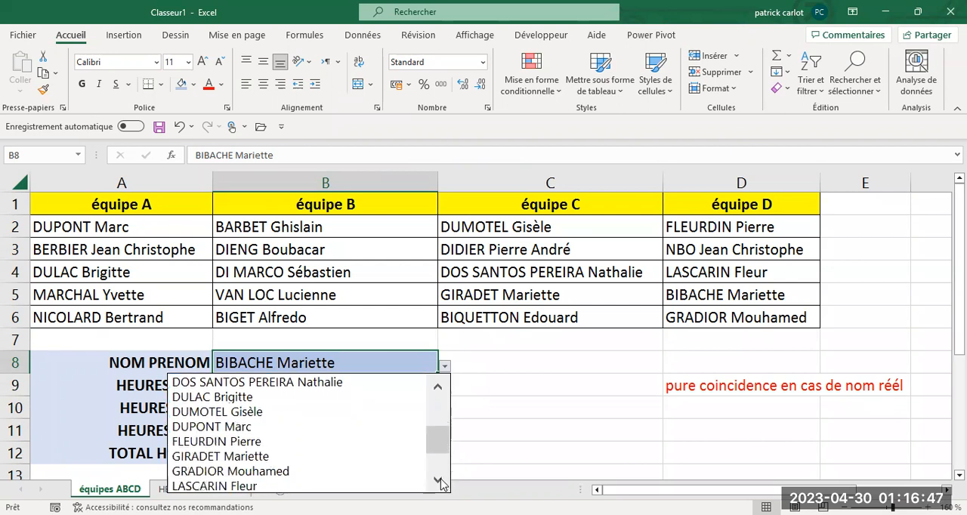
left_click(278, 449)
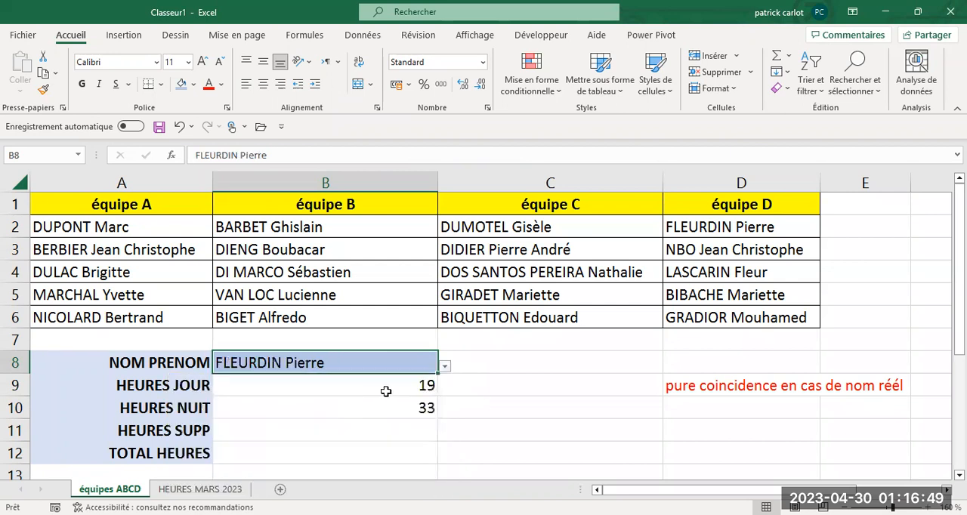